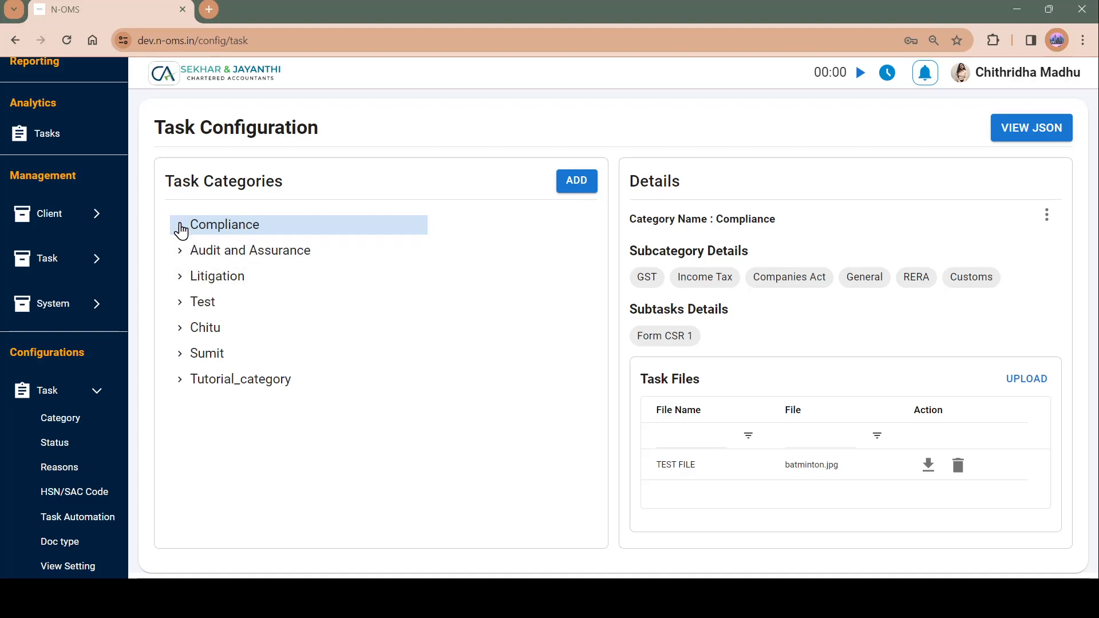
Step: Expand Compliance, GST and GST Return in the category tree and select the GSTR 1 task
click(181, 227)
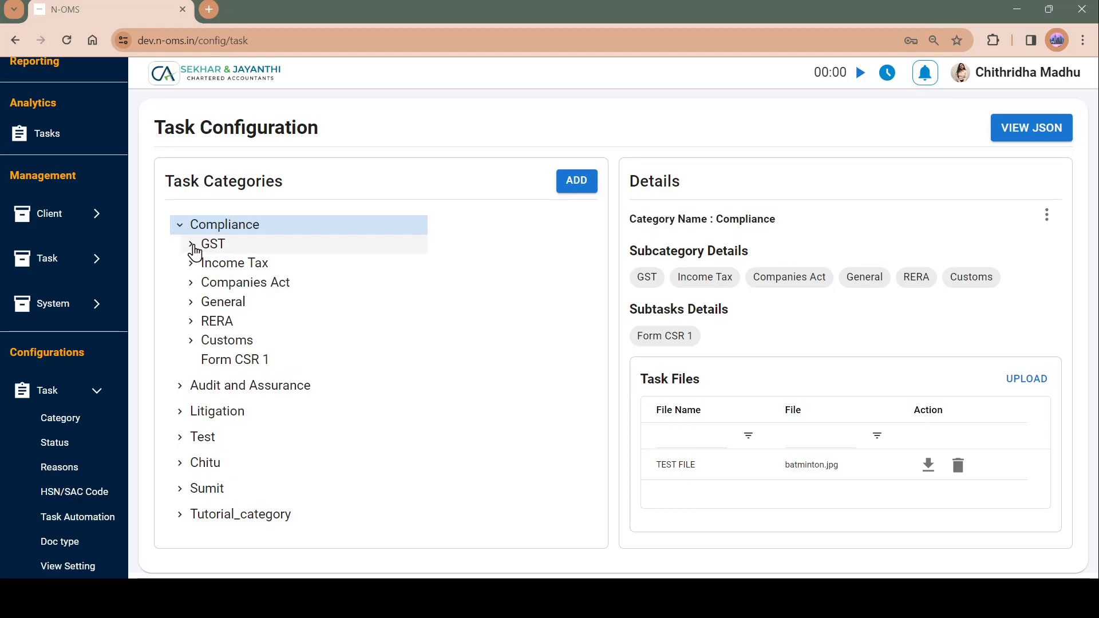
click(192, 245)
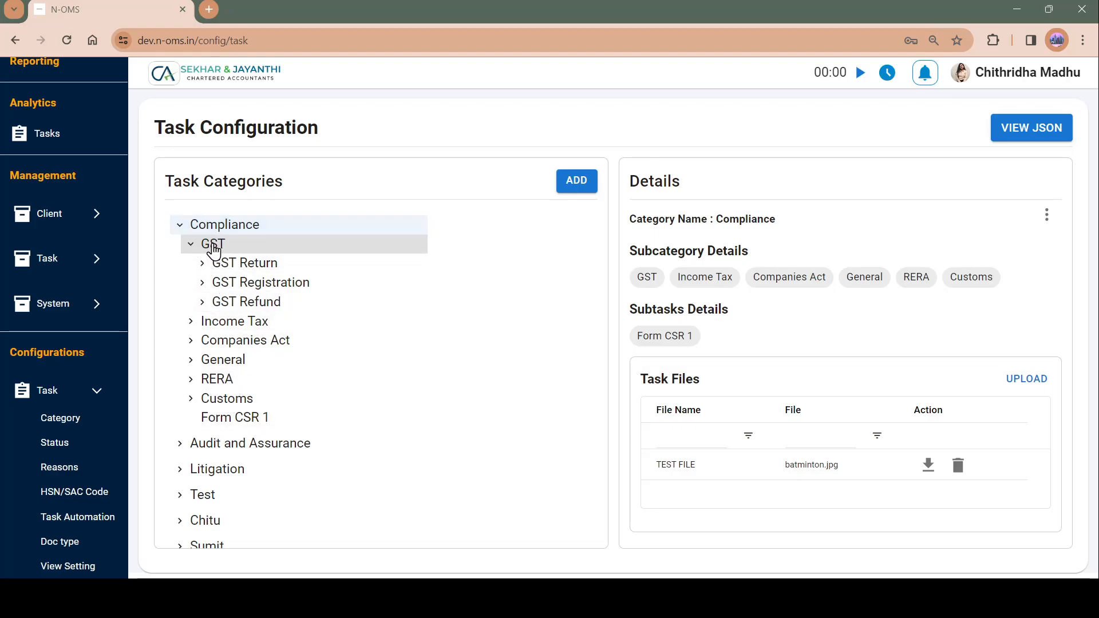
click(203, 264)
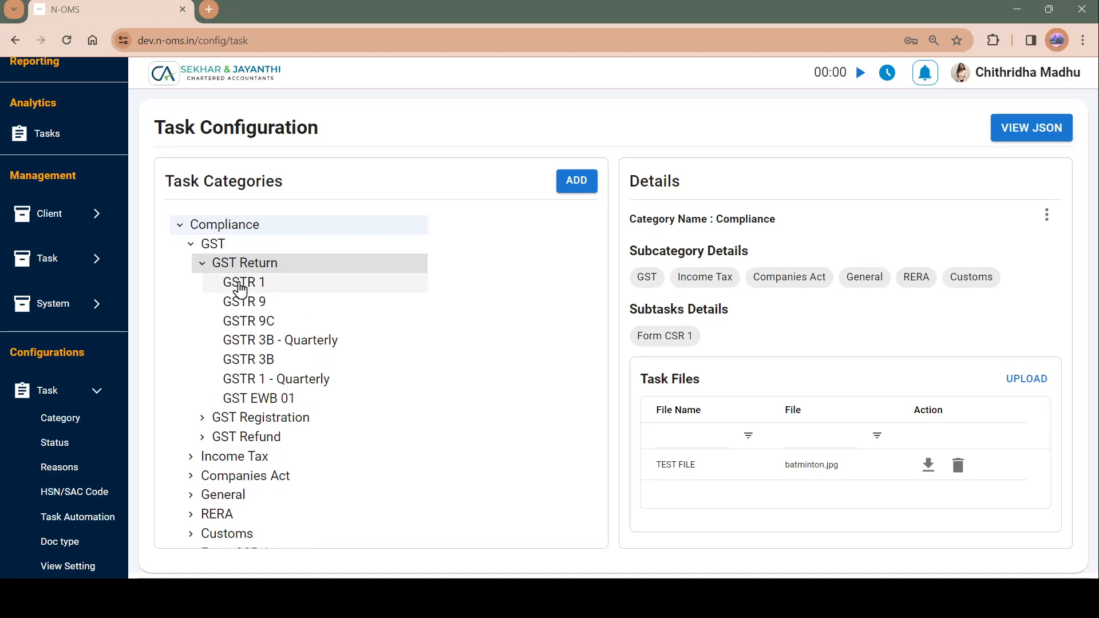
click(241, 284)
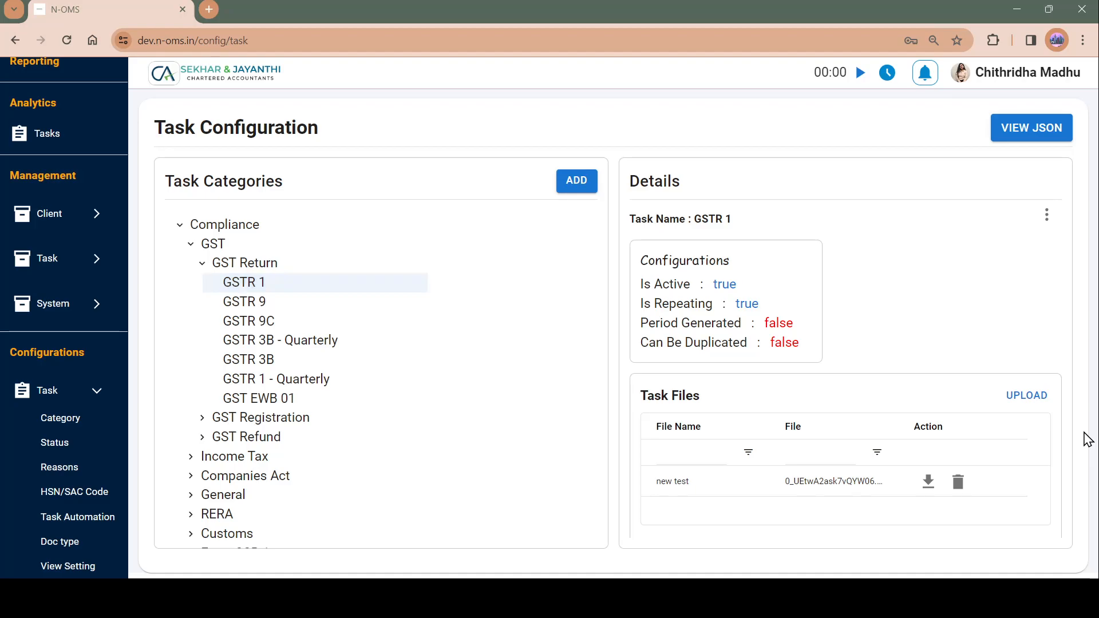
Step: Open the View and Edit Period list for the GSTR 1 task
drag(1088, 440, 953, 258)
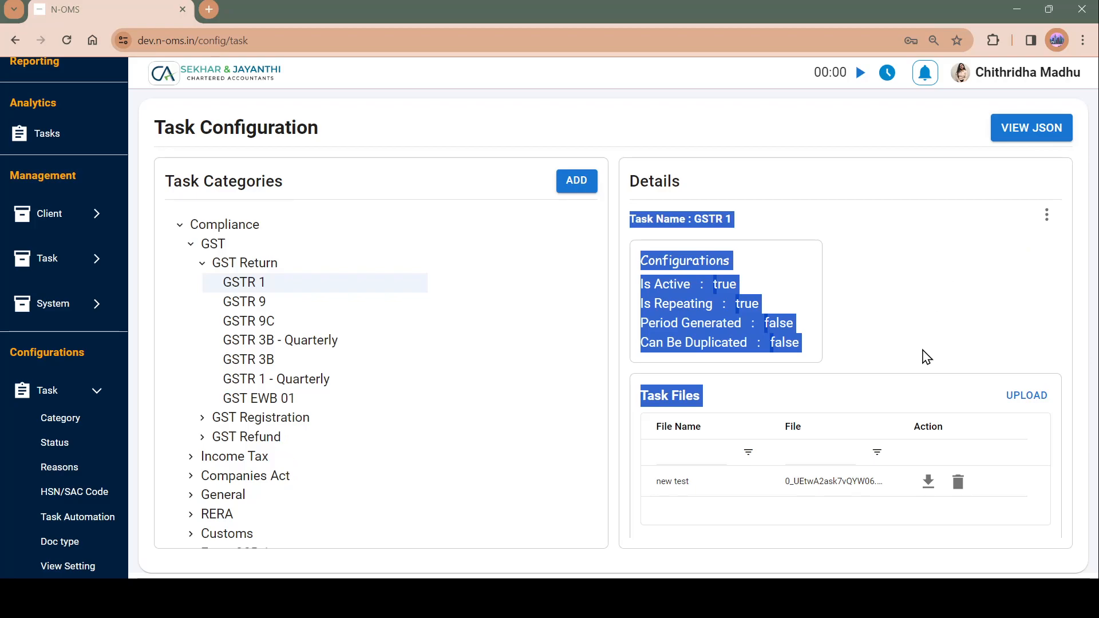
click(926, 357)
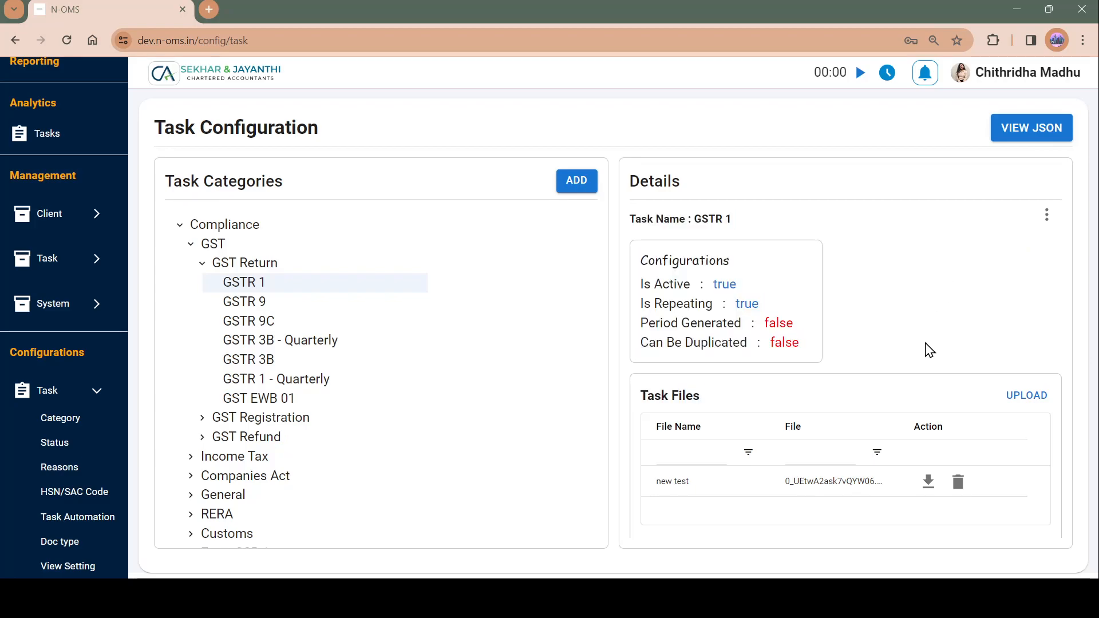
click(1047, 215)
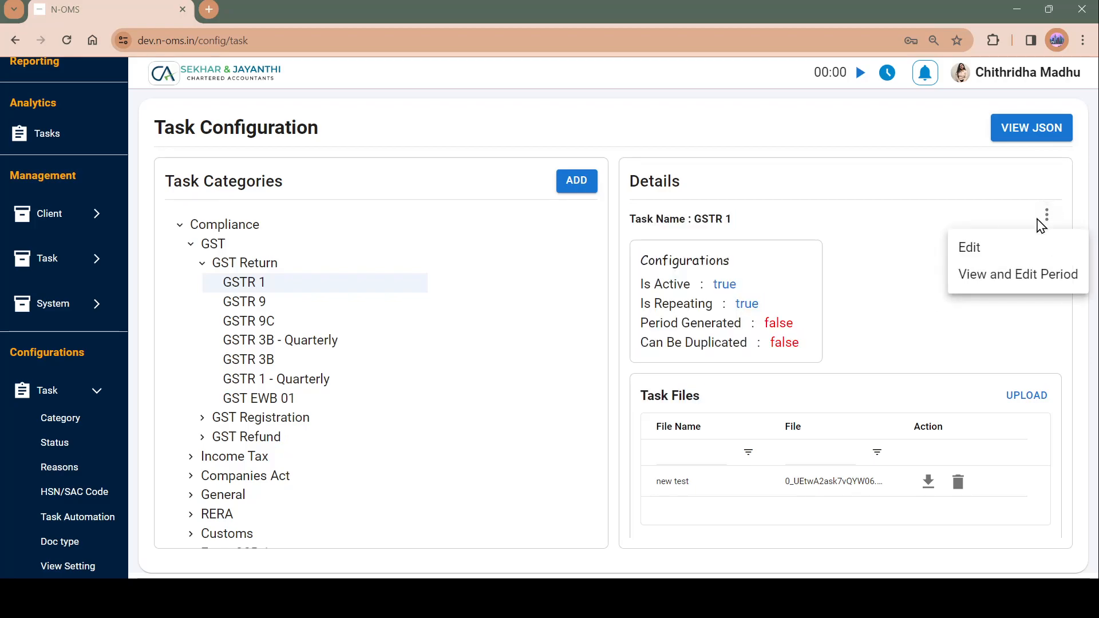
click(1005, 276)
click(424, 261)
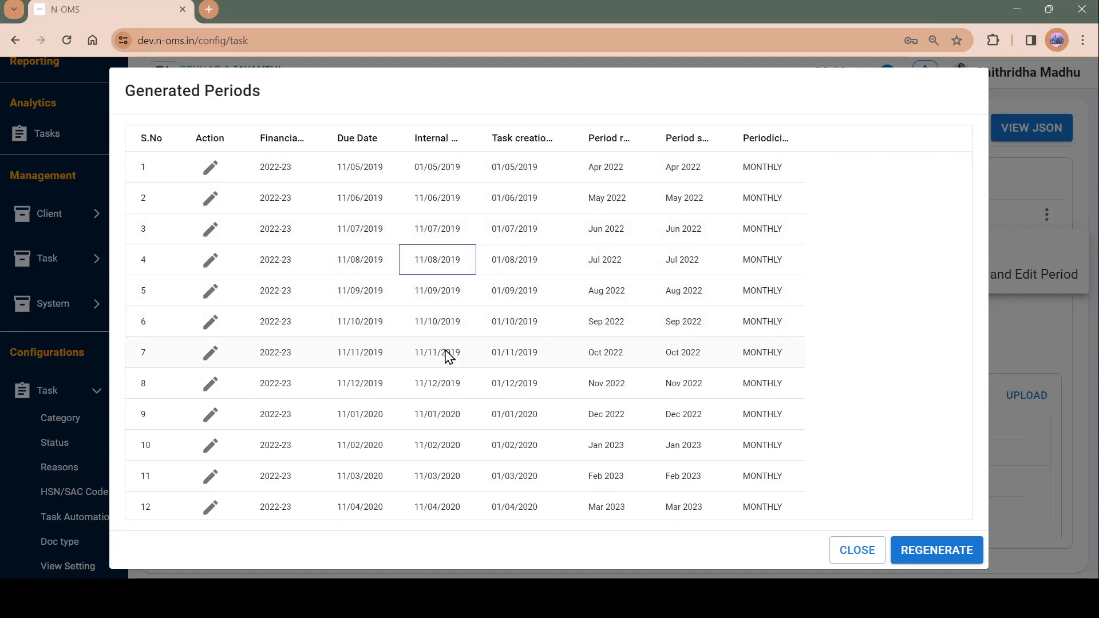
Step: Scroll through the generated periods list of GSTR 1
scroll(449, 356, down, 6)
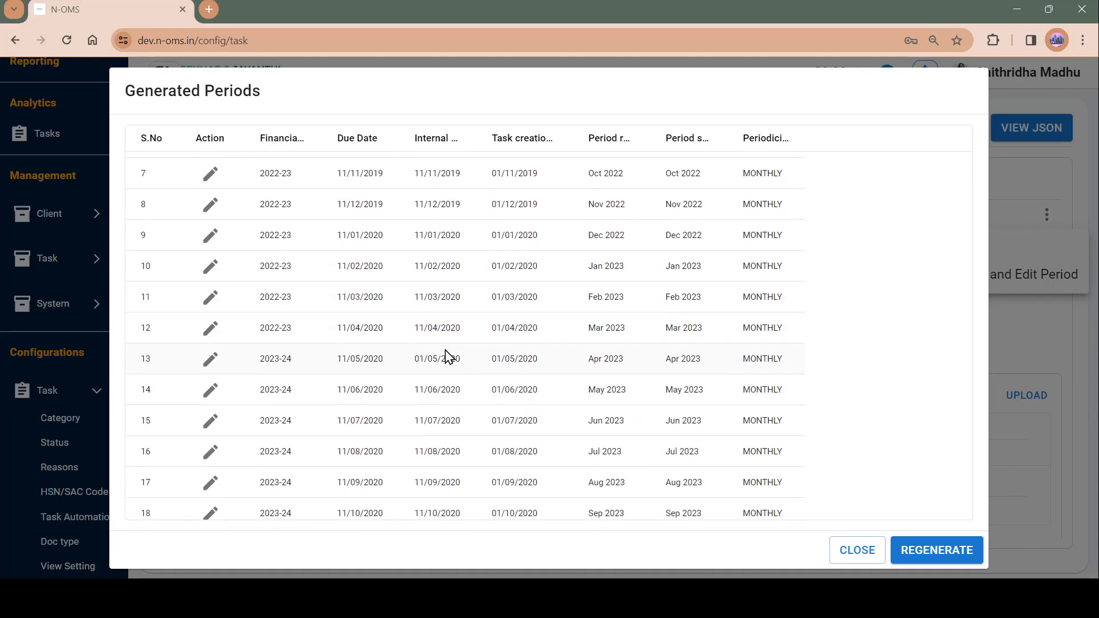
scroll(448, 356, down, 5)
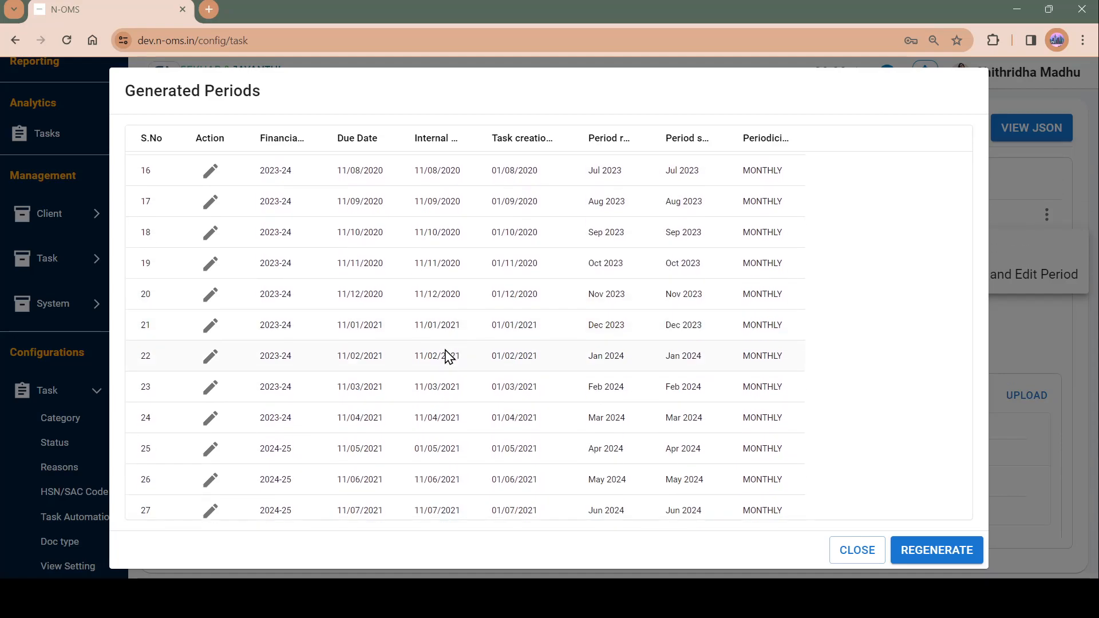
scroll(449, 356, up, 1)
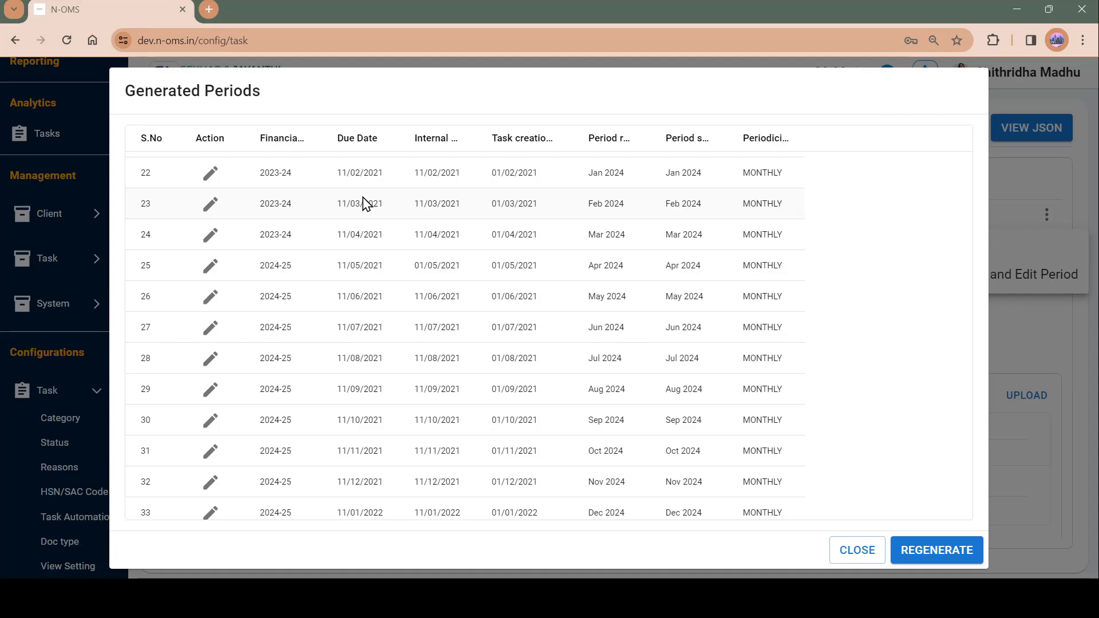
Step: Inspect the edit dialog of the Jan 2024 period, then dismiss it and the periods list
click(217, 179)
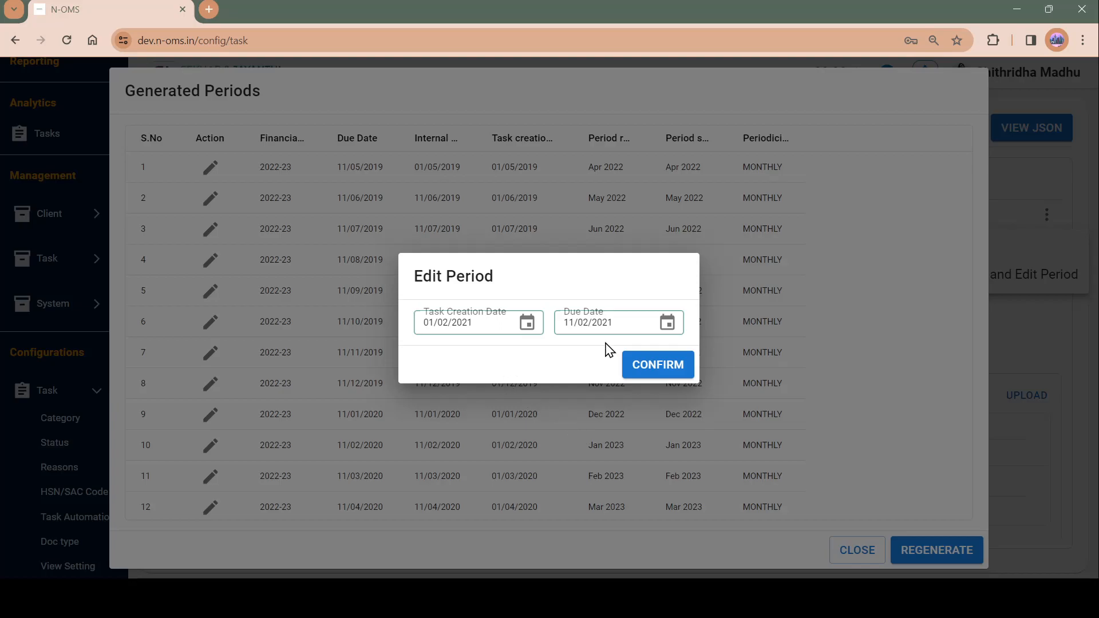
click(647, 434)
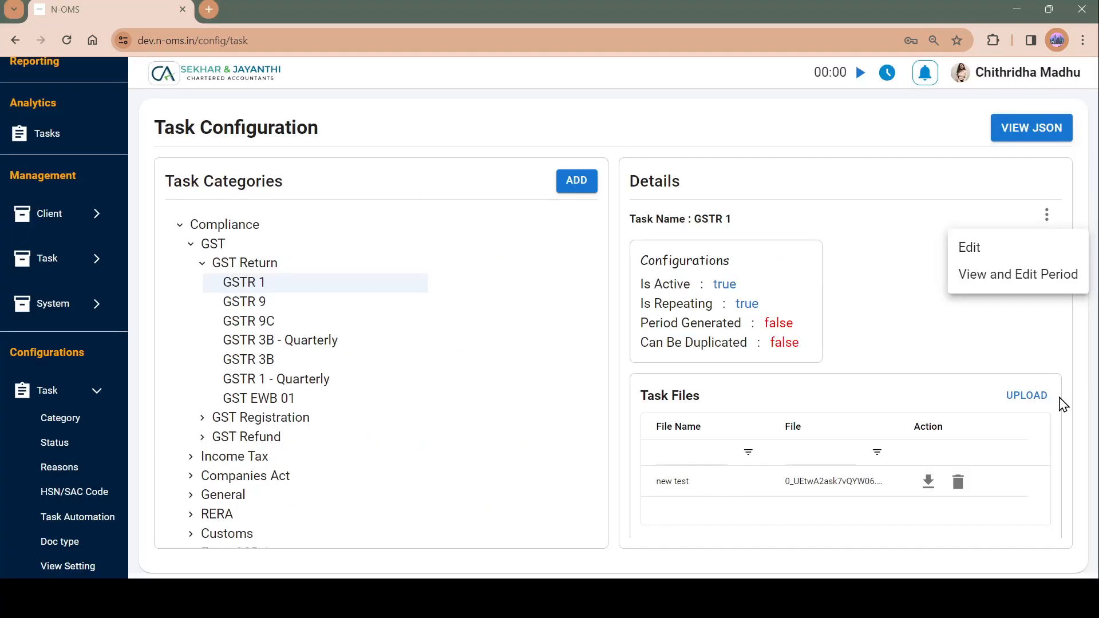
click(1063, 405)
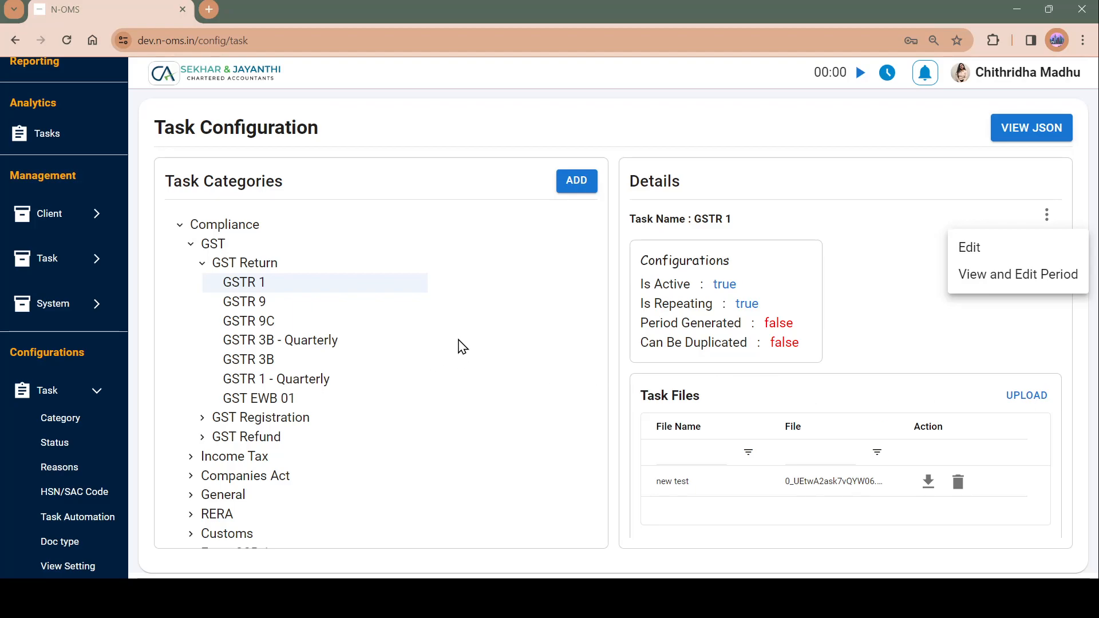
Step: Add a new root category named Test_category, ticking the confirmation before confirming
click(579, 182)
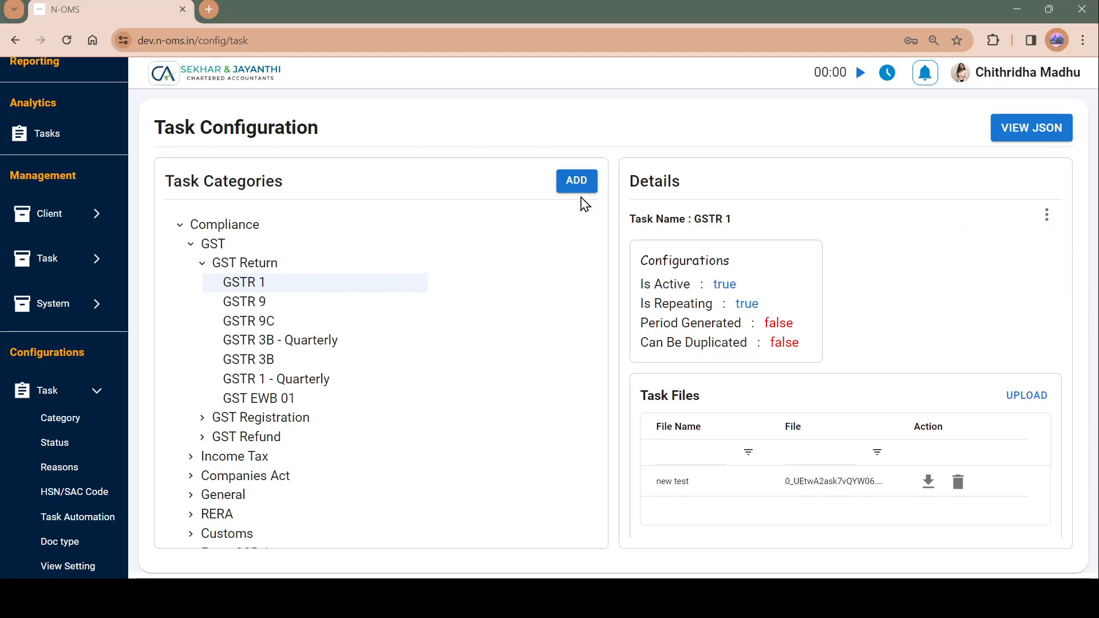
click(582, 187)
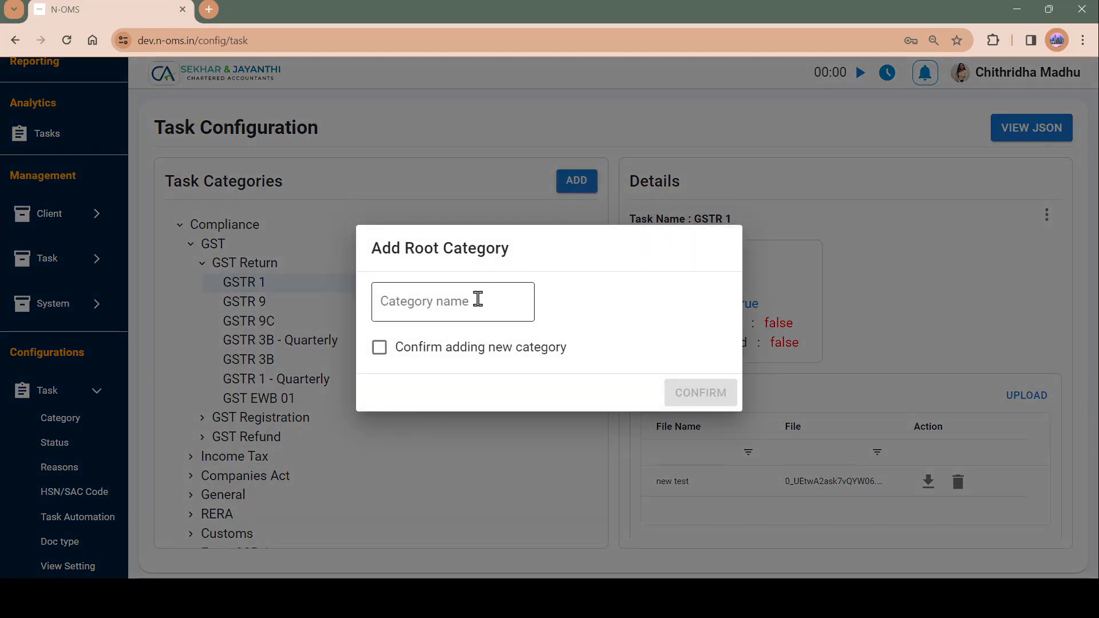
click(450, 305)
text(T)
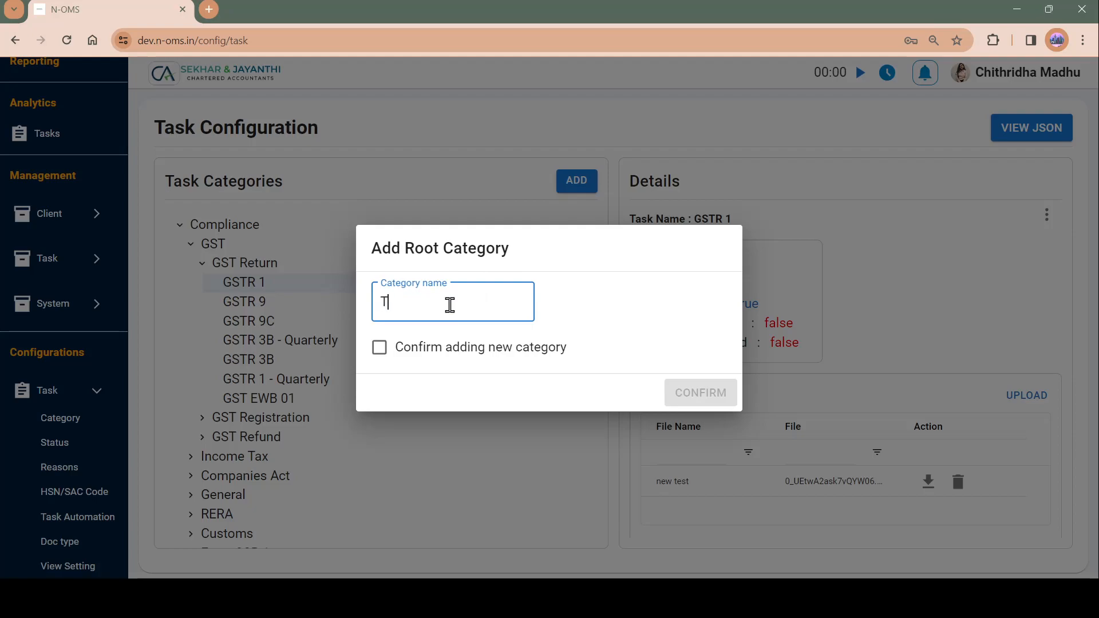
text(est_category)
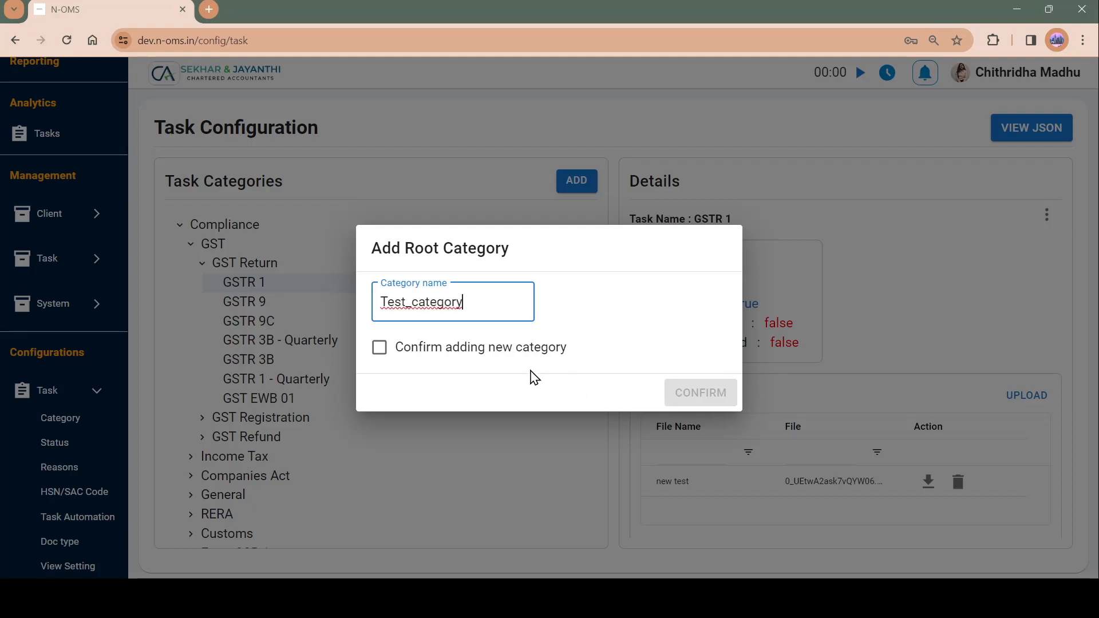
click(380, 348)
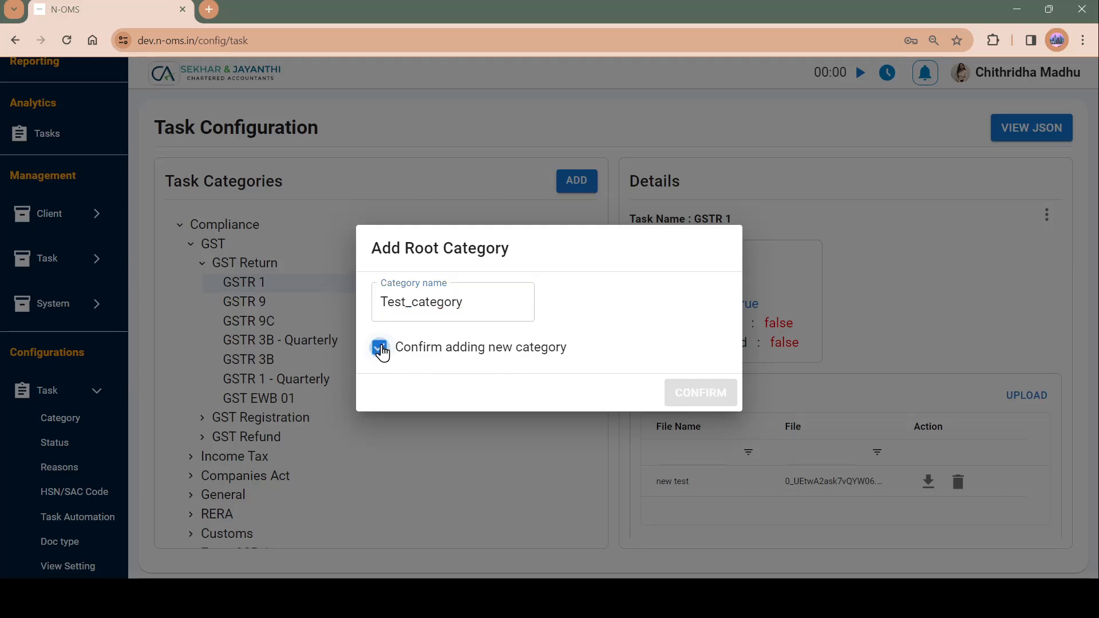
click(710, 398)
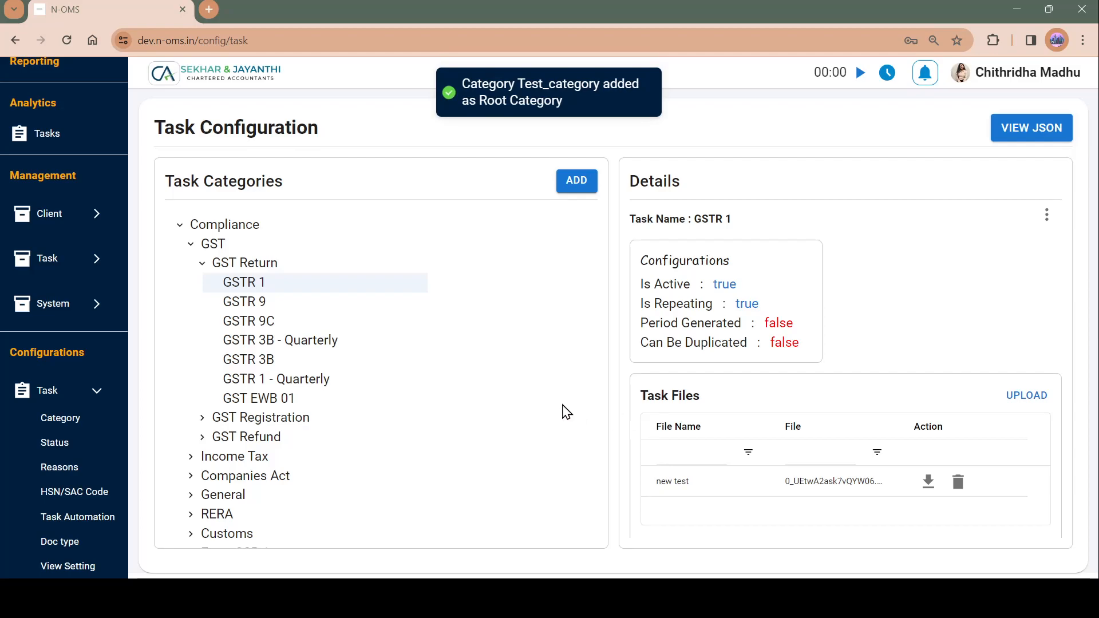
Step: Select Test_category in the tree and start adding a new task to it
scroll(565, 410, down, 4)
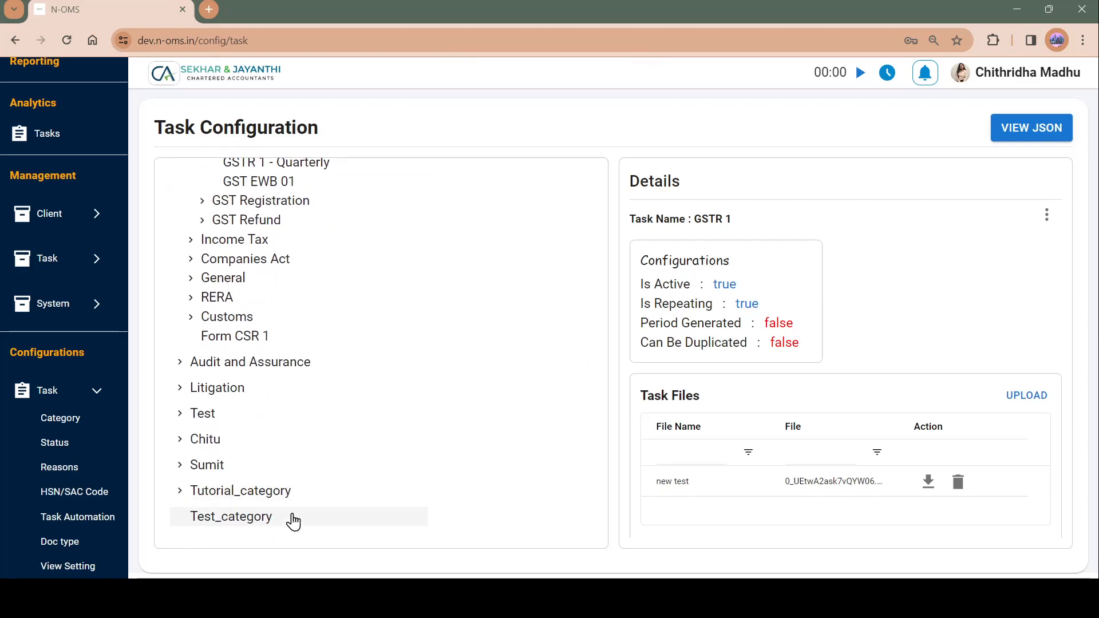
click(258, 522)
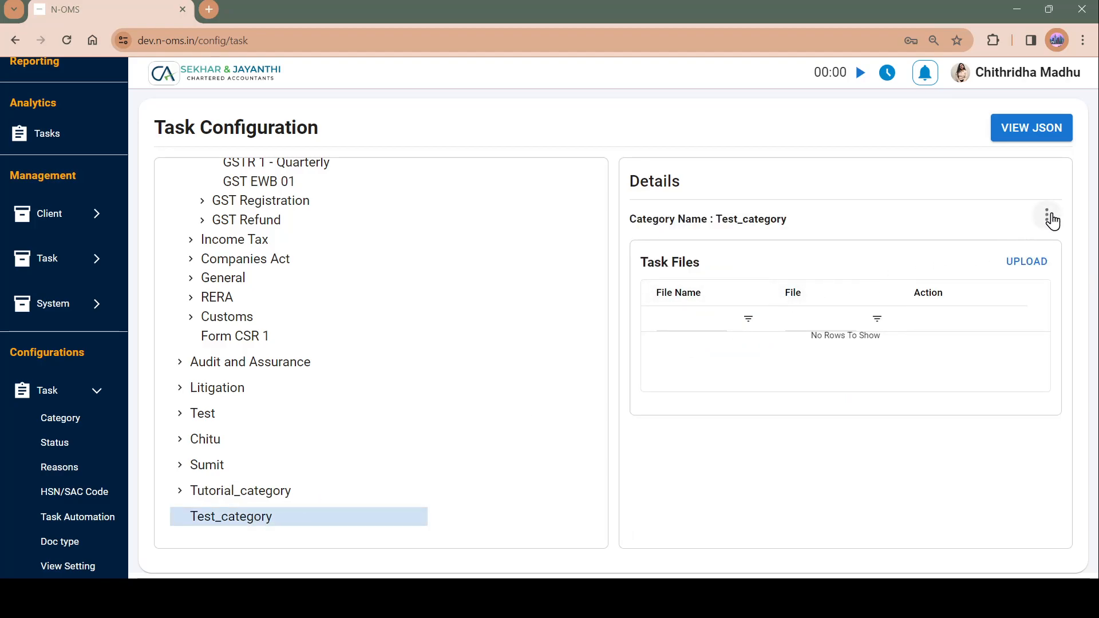
click(1050, 218)
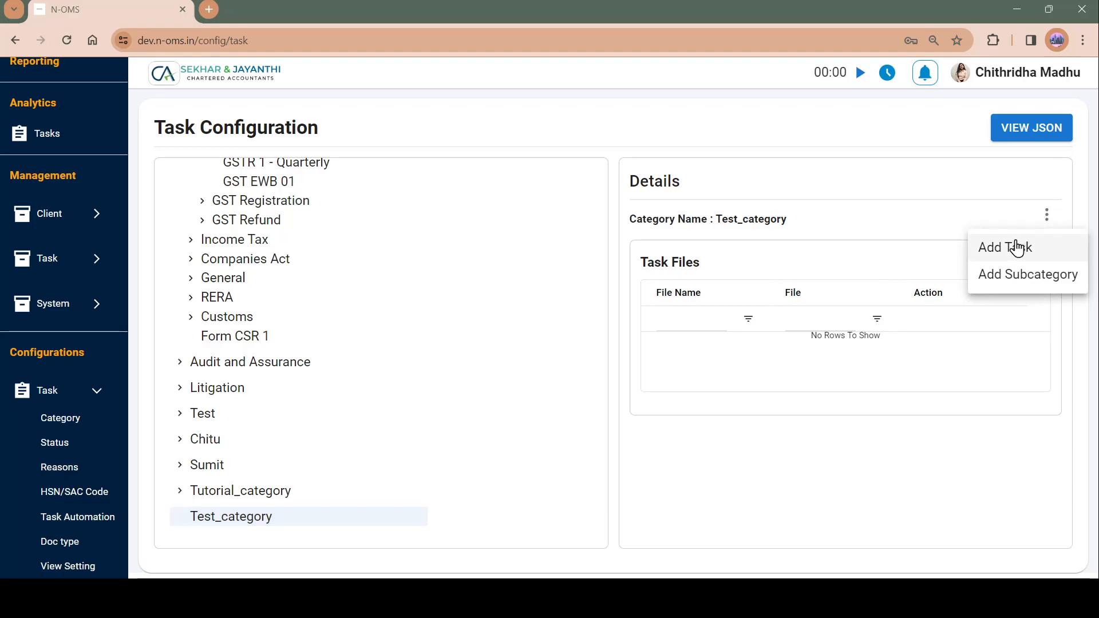
click(1014, 252)
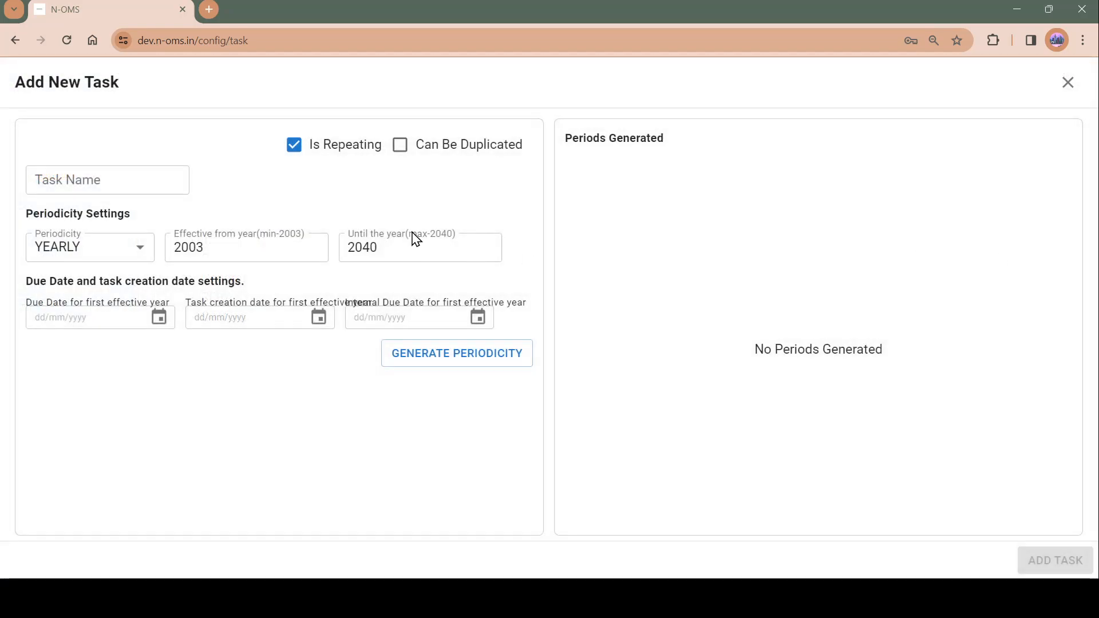
Step: Name the new task Income Return
click(124, 186)
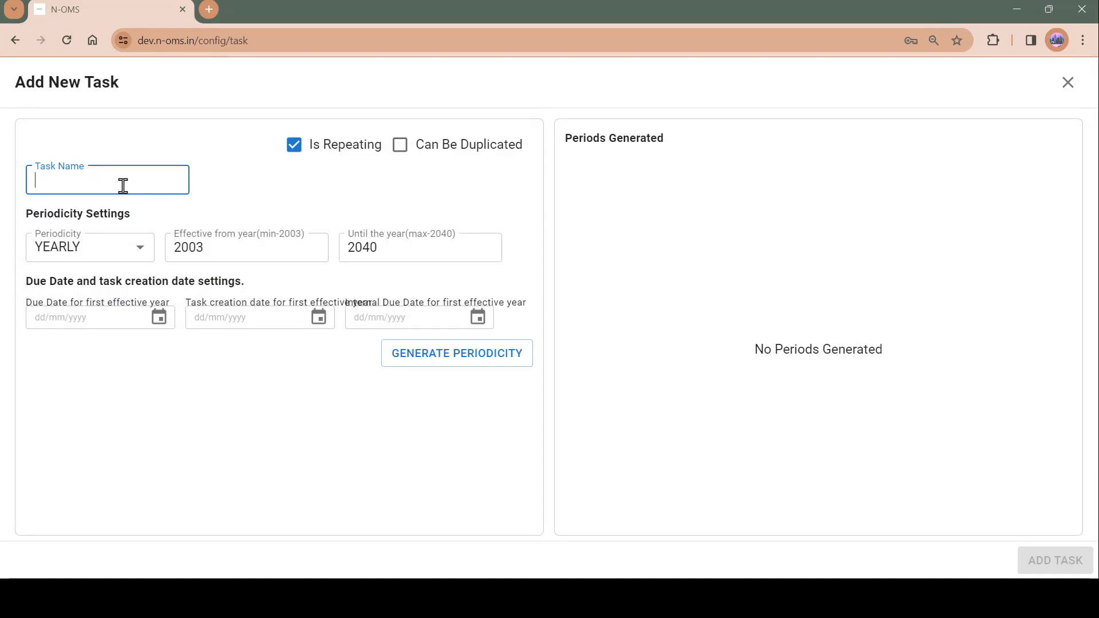
text(Income Return)
click(98, 317)
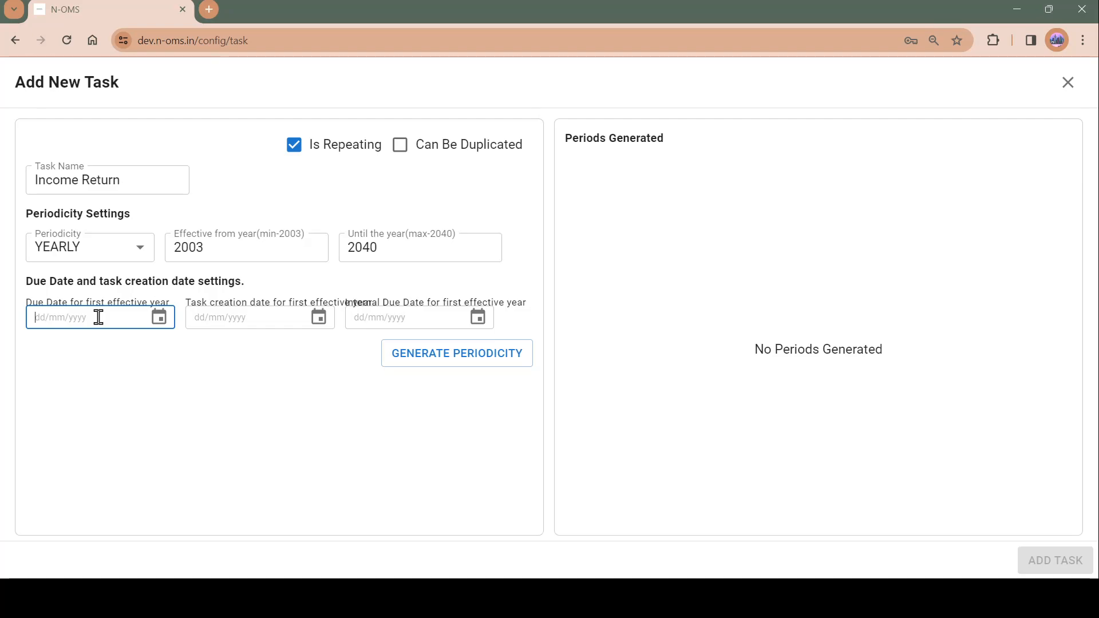
Step: Set the task's effective years from 2021 until 2025
click(229, 251)
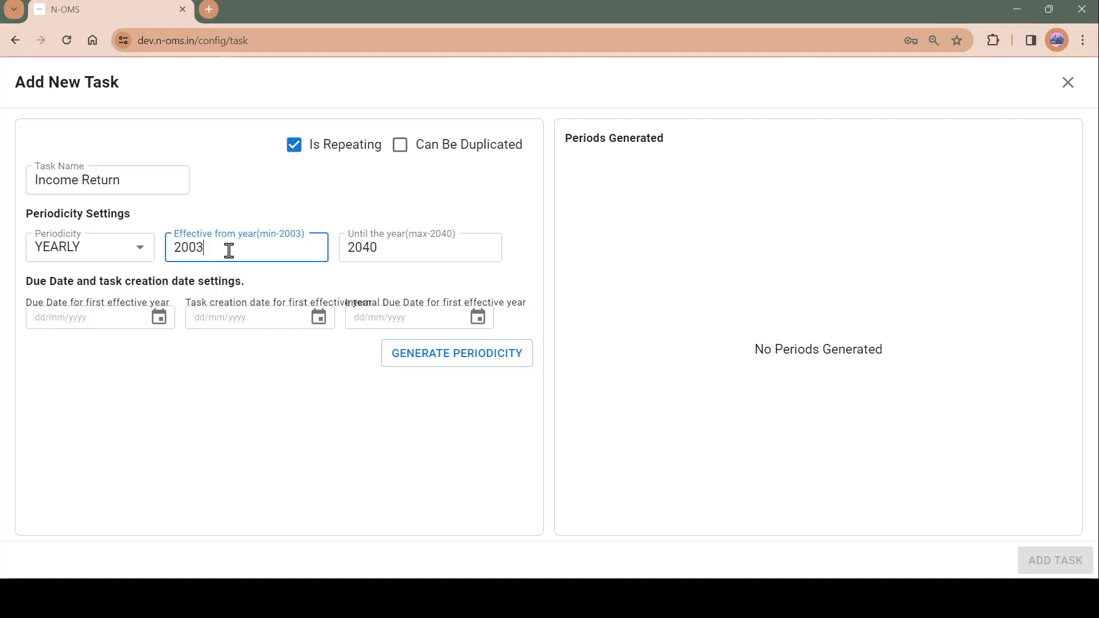
key(BackSpace)
key(BackSpace)
text(21)
click(392, 256)
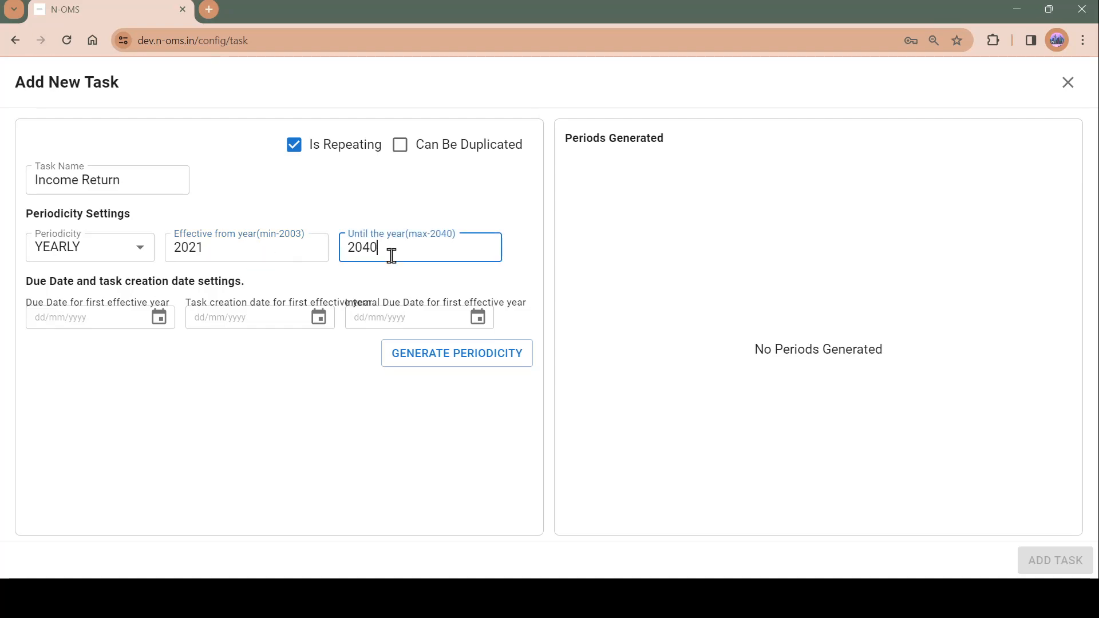
key(BackSpace)
key(BackSpace)
text(25)
Step: Set the due date for the first effective year to 10/04/2022
click(94, 320)
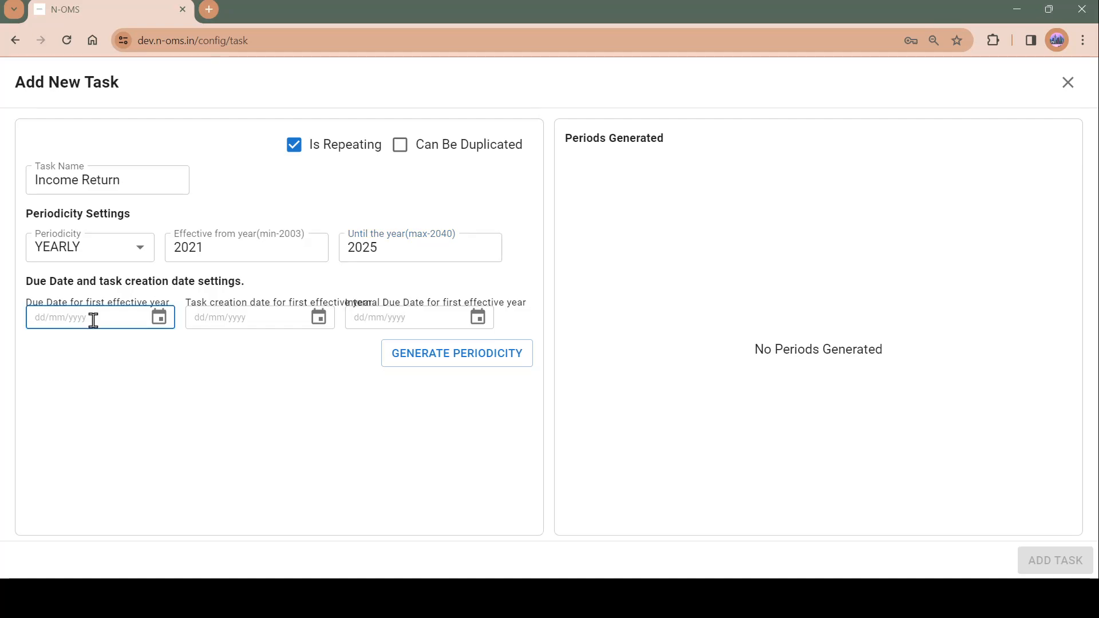
text(10/04/2021)
key(BackSpace)
text(1)
click(249, 317)
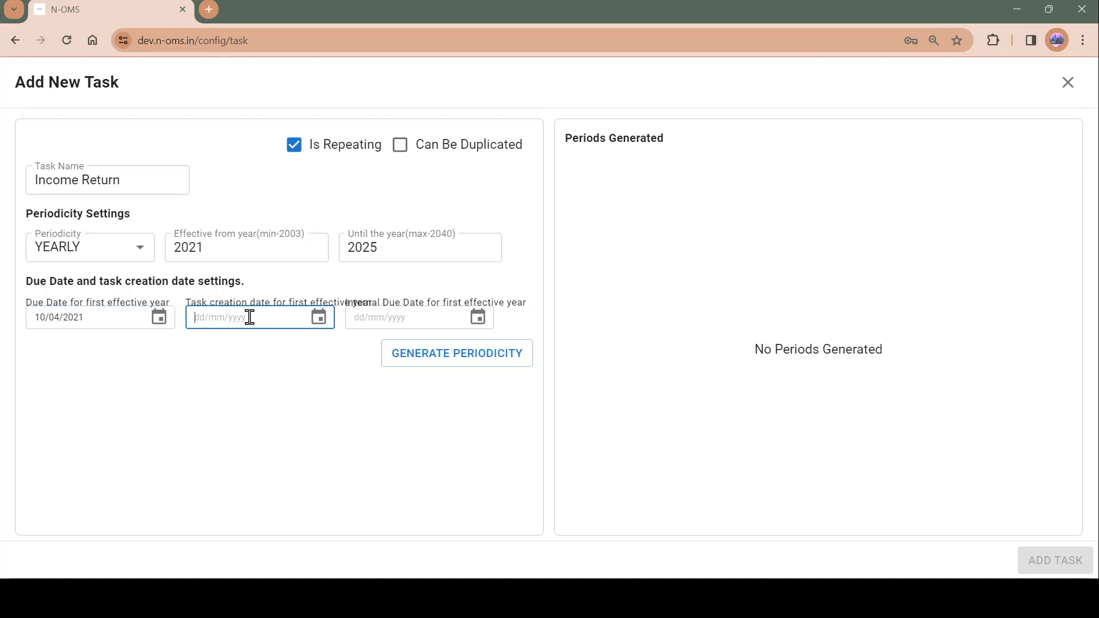
click(117, 321)
key(BackSpace)
text(2)
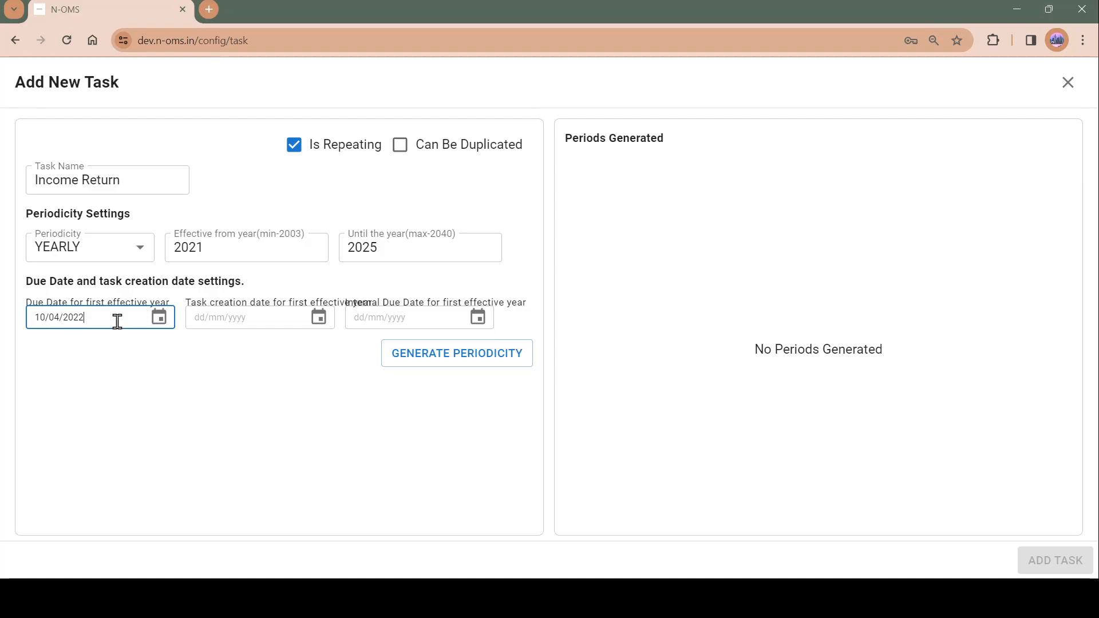
Step: Set the task creation date for the first effective year to 05/04/2022
click(271, 316)
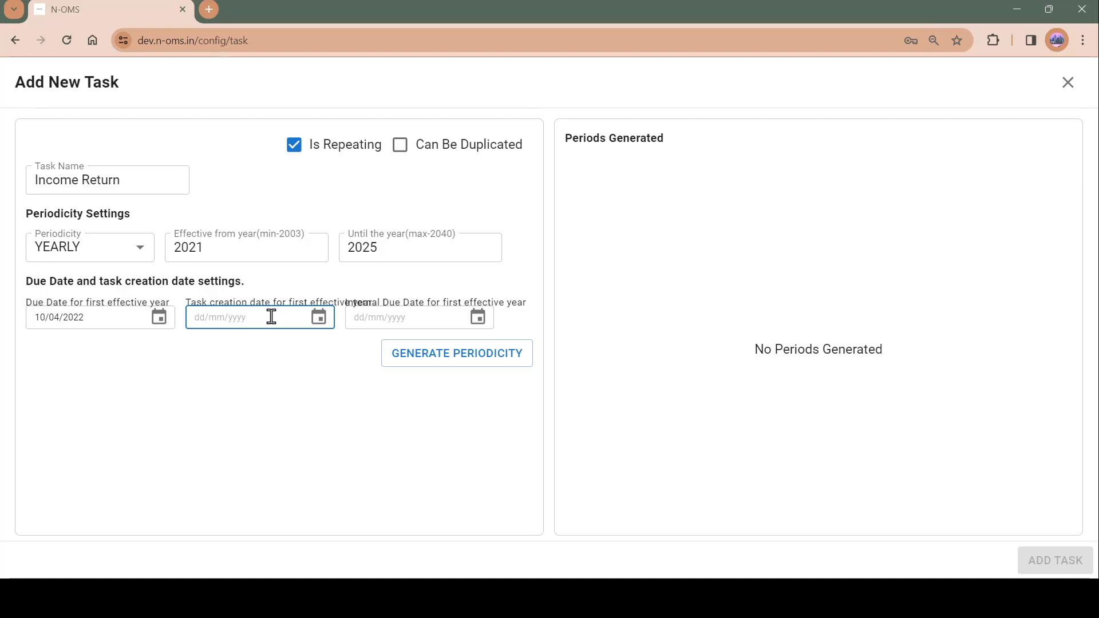
text(10)
key(BackSpace)
key(BackSpace)
key(BackSpace)
text(5)
text(0)
key(BackSpace)
key(BackSpace)
key(BackSpace)
text(05/04/2022)
Step: Set the internal due date to 08/04/2022 and generate the periodicity
click(418, 315)
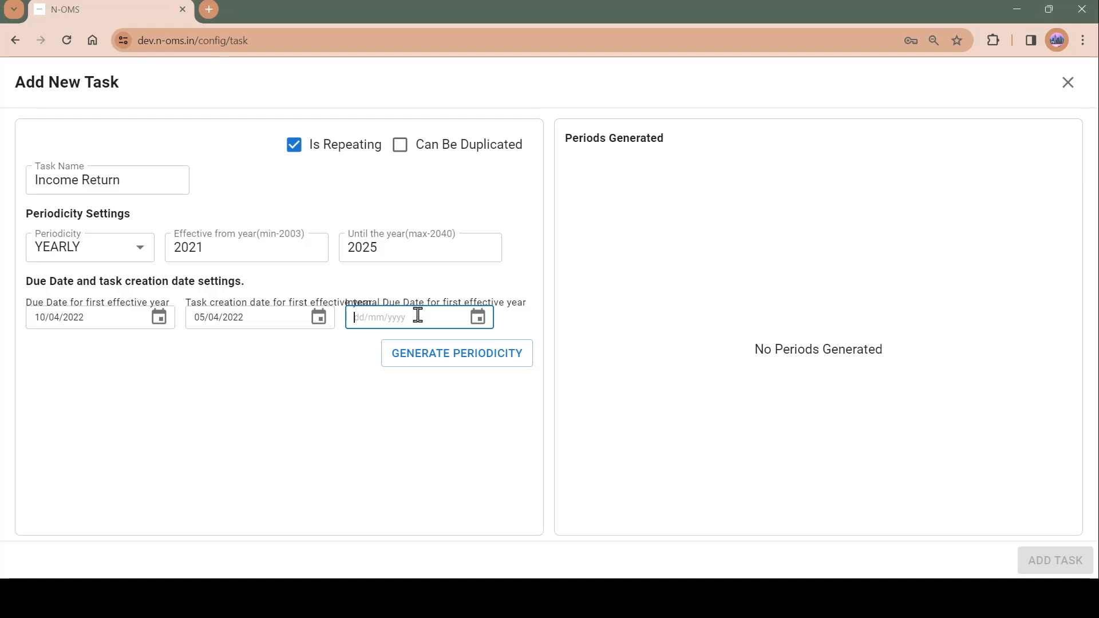
text(08/04/2022)
click(470, 365)
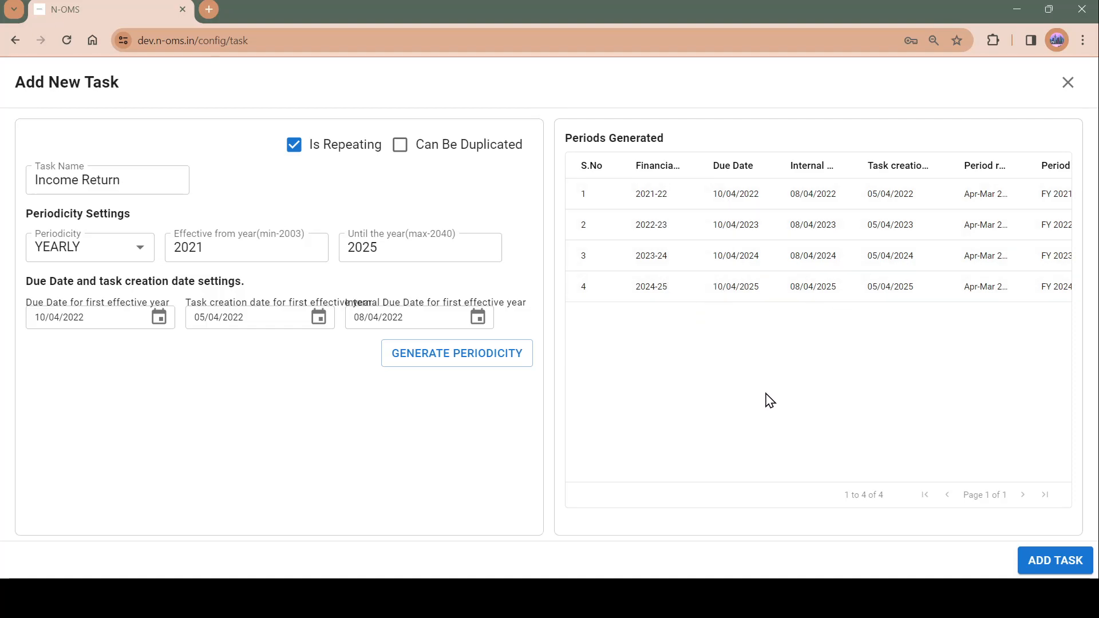
Step: Add the task and tick the confirmation to create Income Return under Test_category
scroll(784, 413, down, 1)
scroll(784, 413, up, 1)
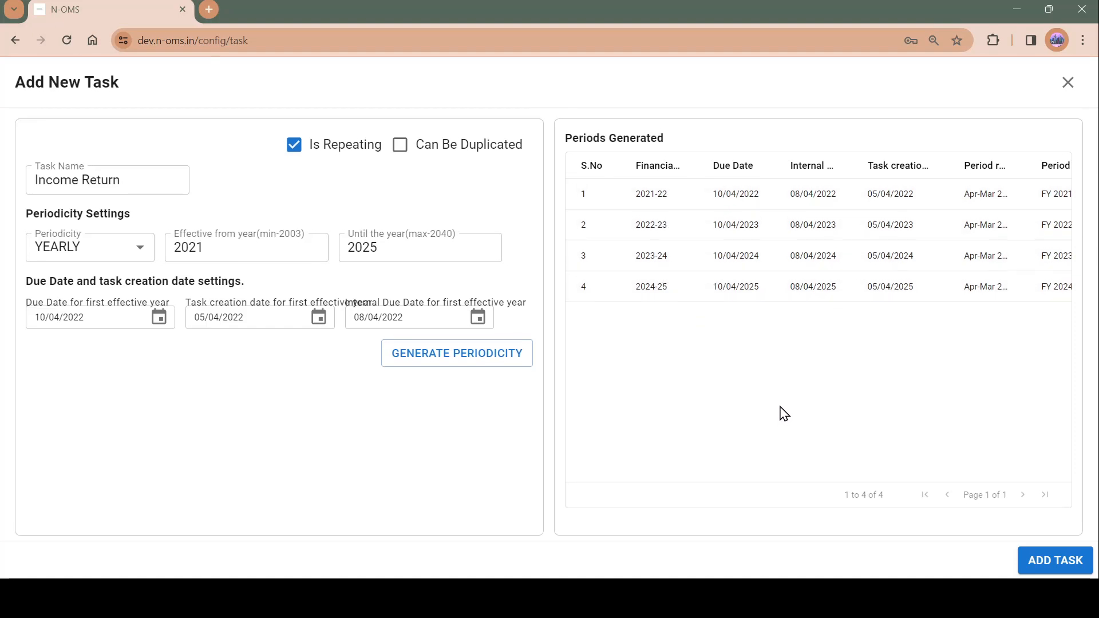
click(1077, 569)
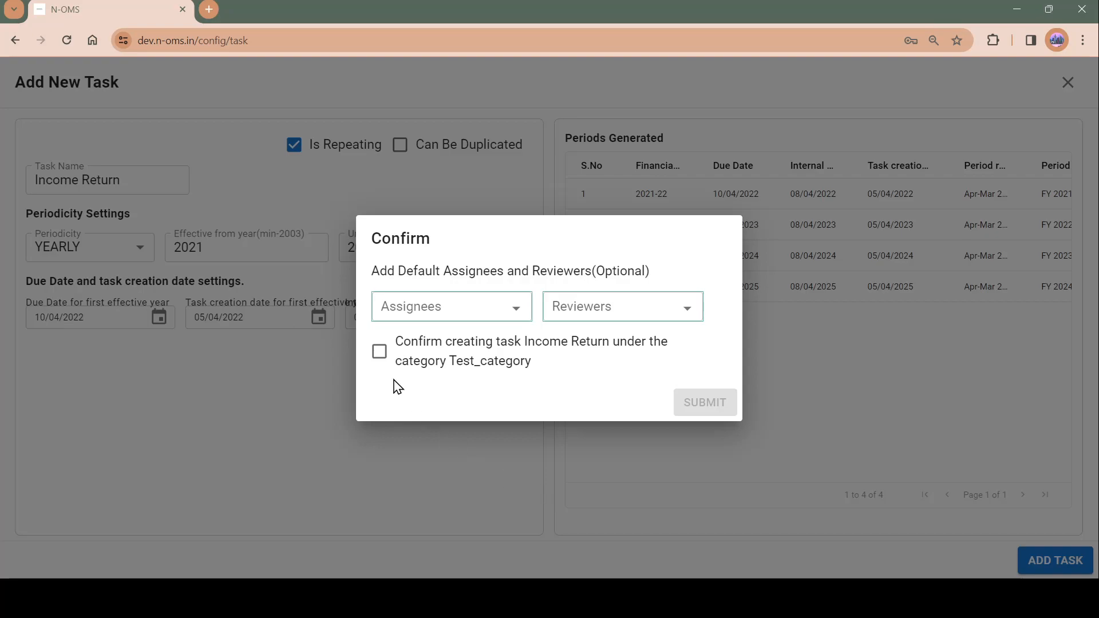
click(380, 352)
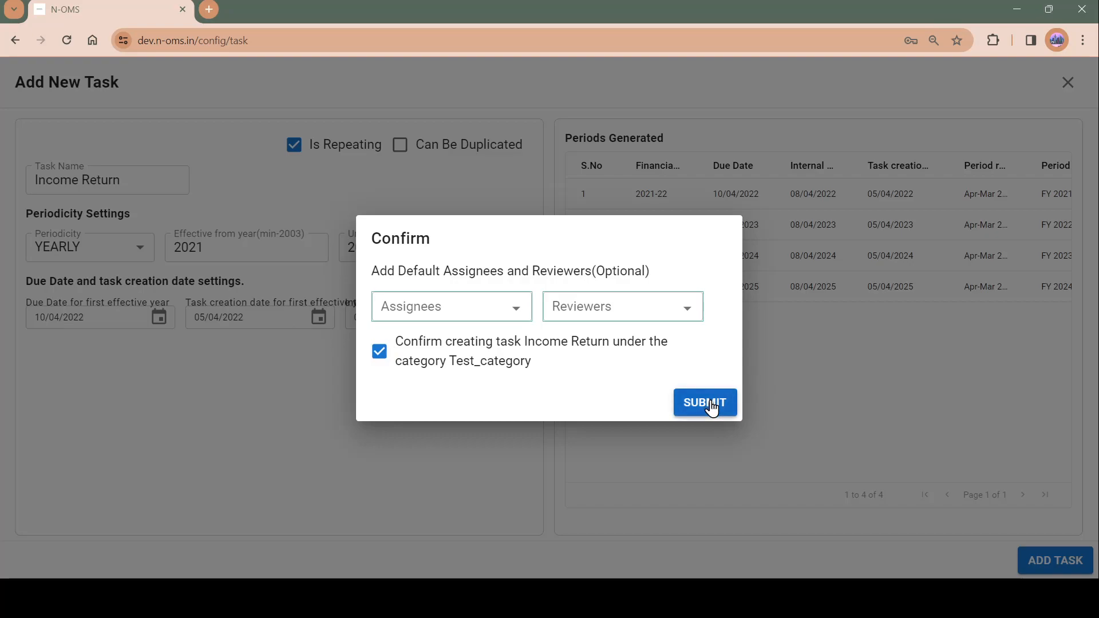
Step: Choose a default assignee and a default reviewer from the user lists and submit the new task
click(430, 307)
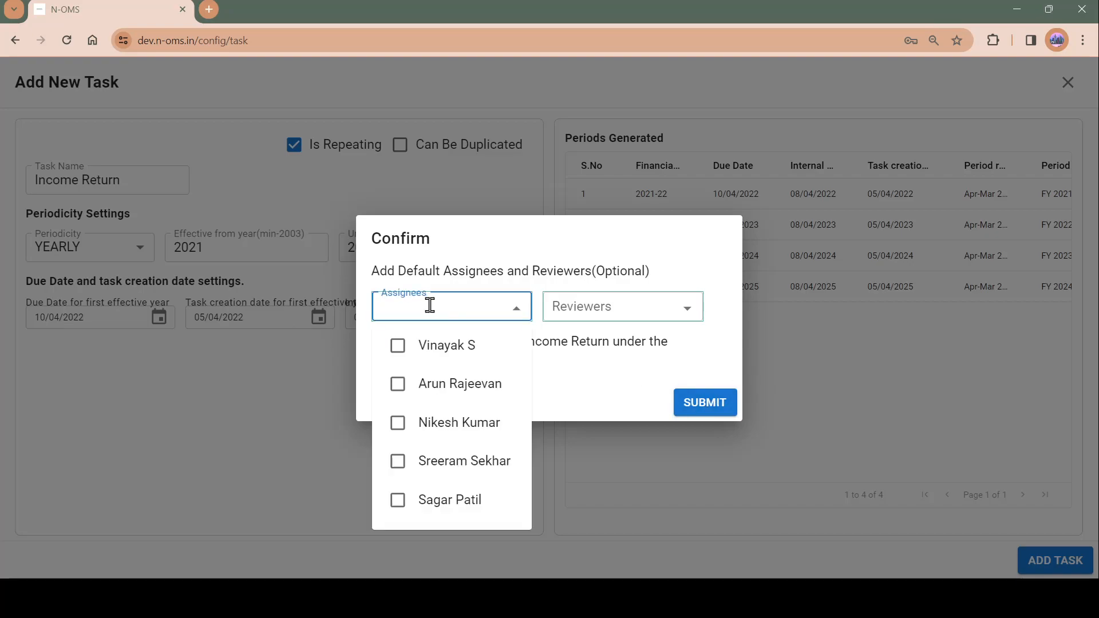
text(ch)
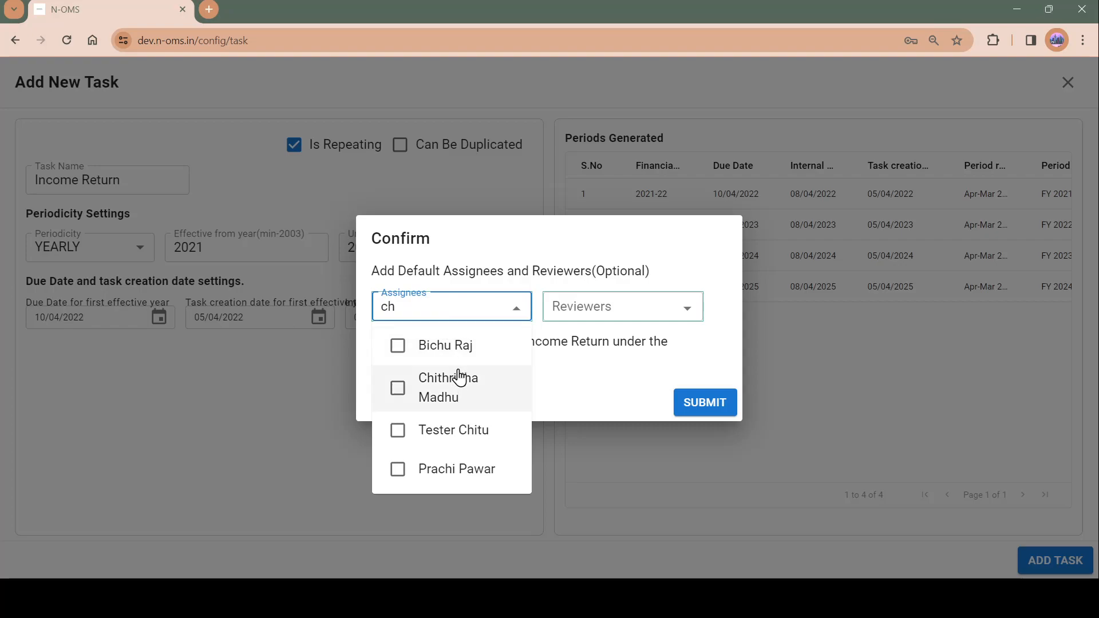
click(395, 388)
click(630, 310)
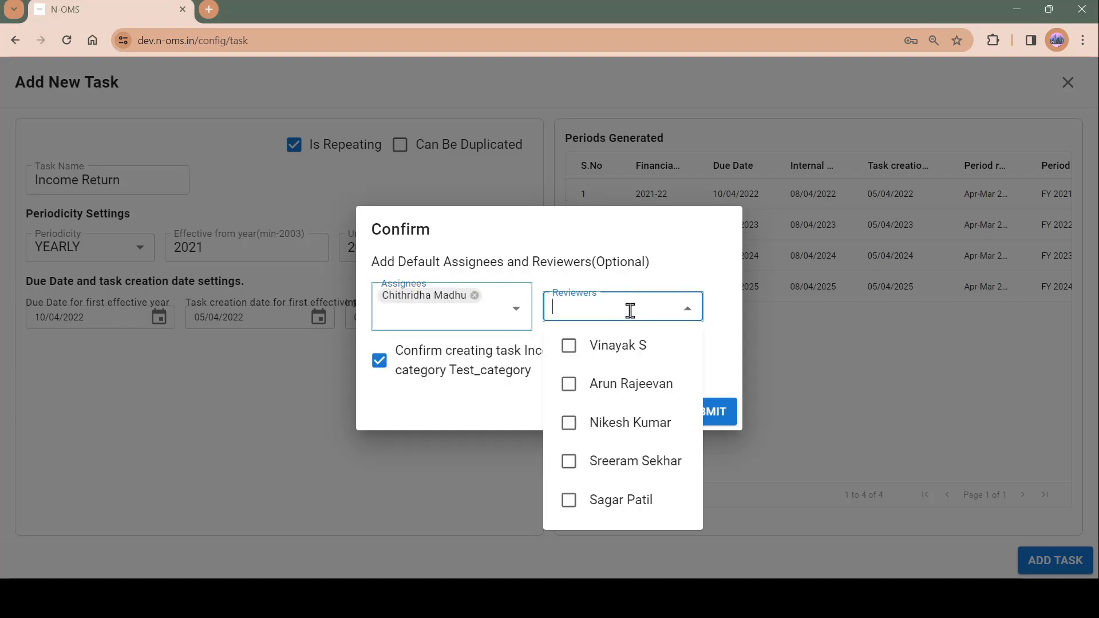
click(624, 388)
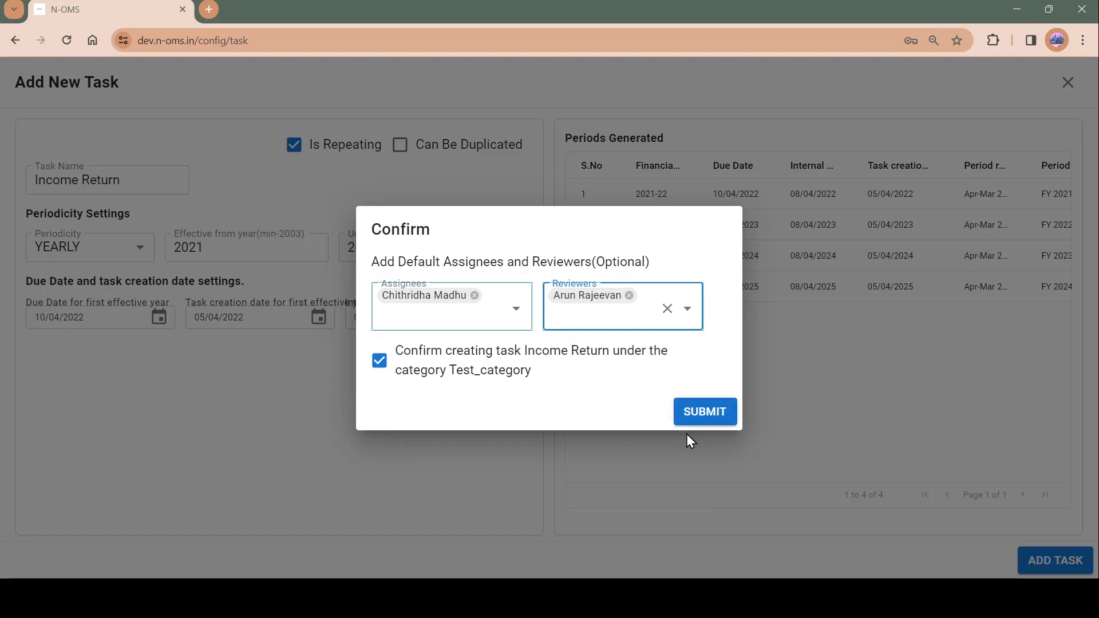
click(706, 413)
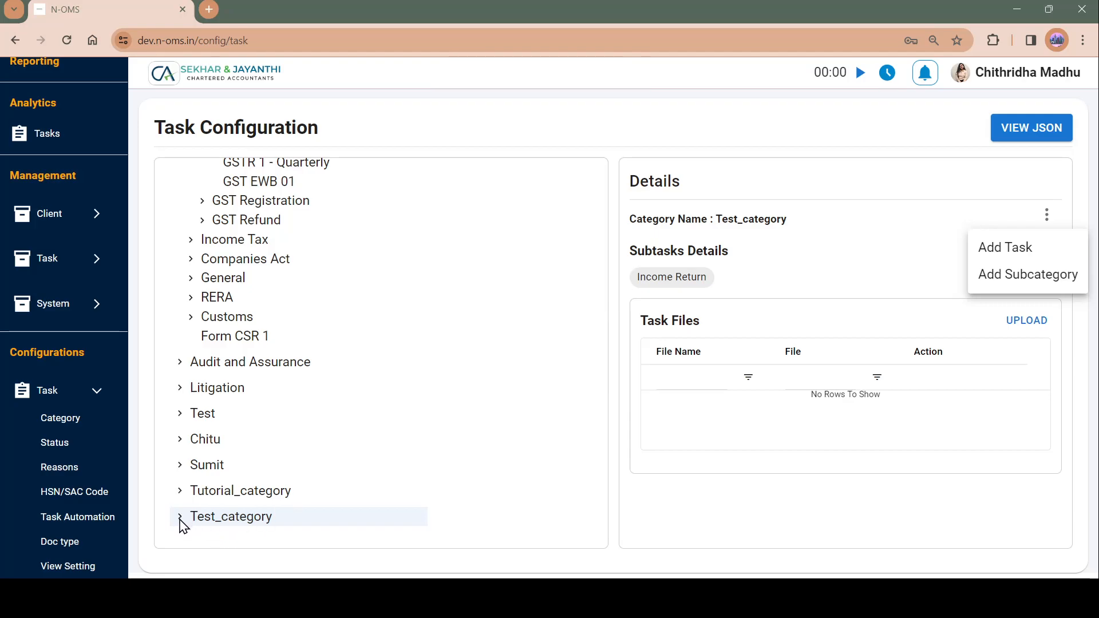
Step: Expand Test_category in the category tree to view its Income Return task
click(182, 525)
click(179, 525)
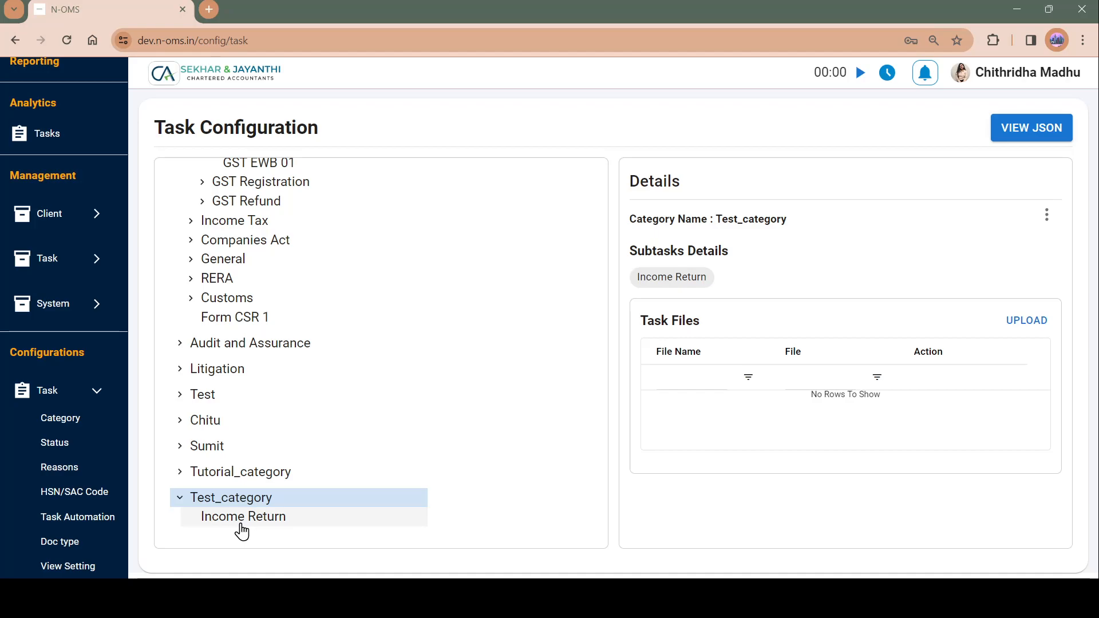
scroll(257, 522, up, 1)
scroll(257, 522, down, 1)
scroll(258, 522, up, 4)
scroll(255, 519, down, 4)
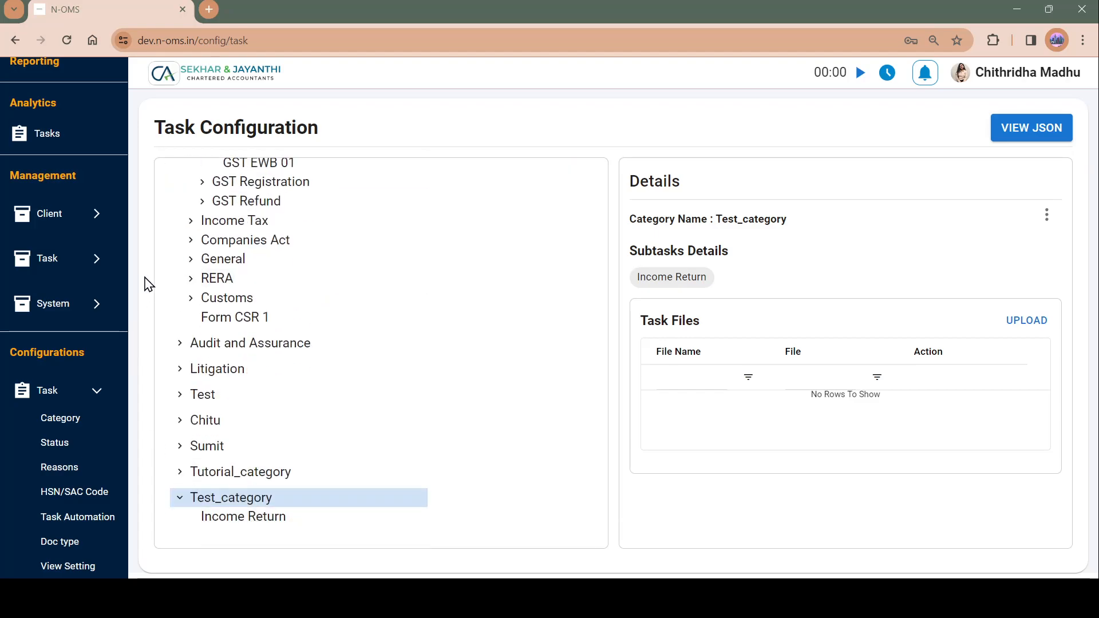
scroll(54, 237, up, 5)
scroll(55, 237, up, 2)
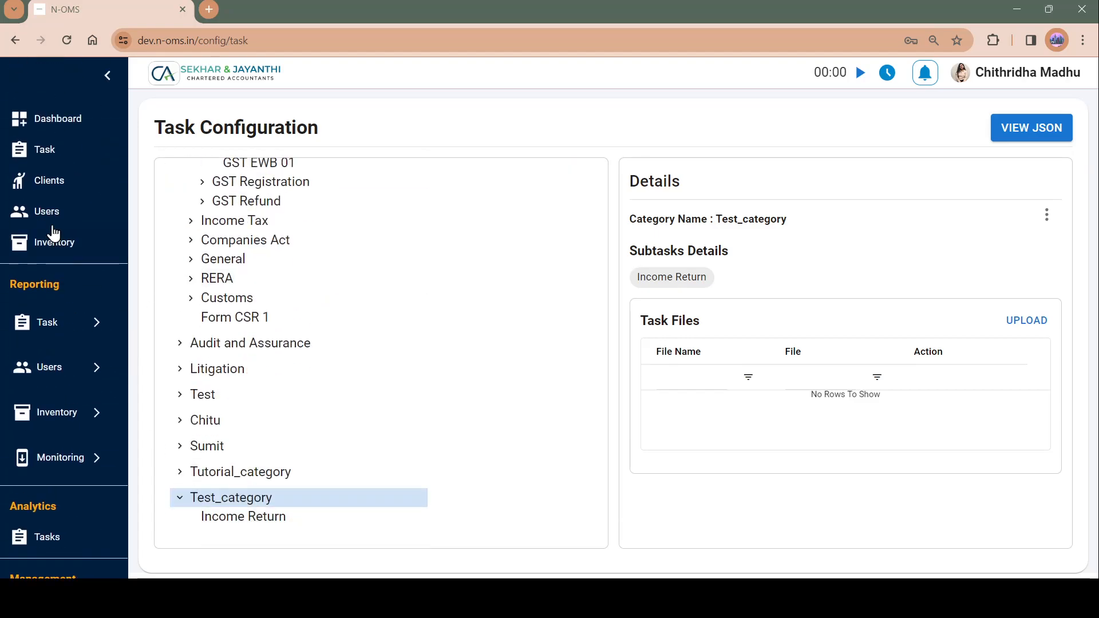
Step: Open the task list and pick Client 1 and the Income Return task for a new task entry
click(51, 149)
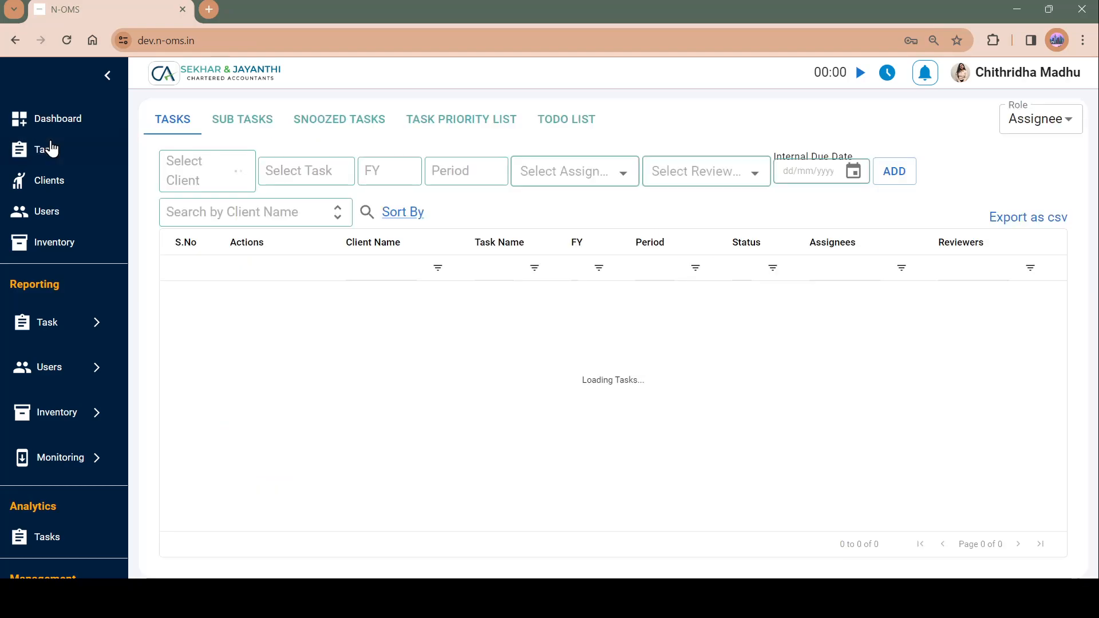
click(213, 171)
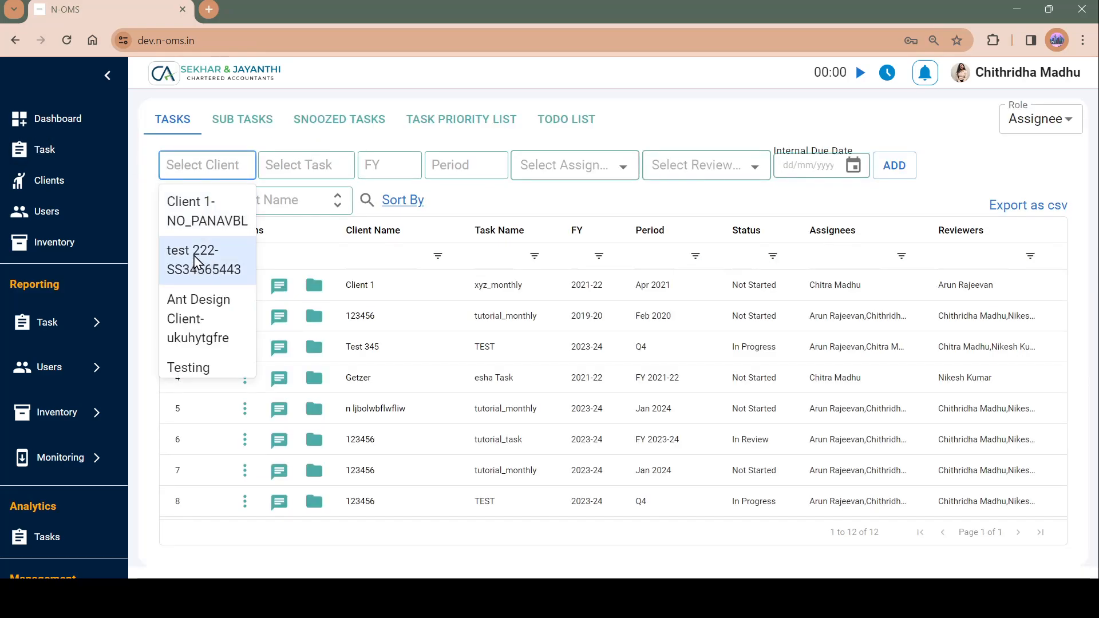
click(208, 225)
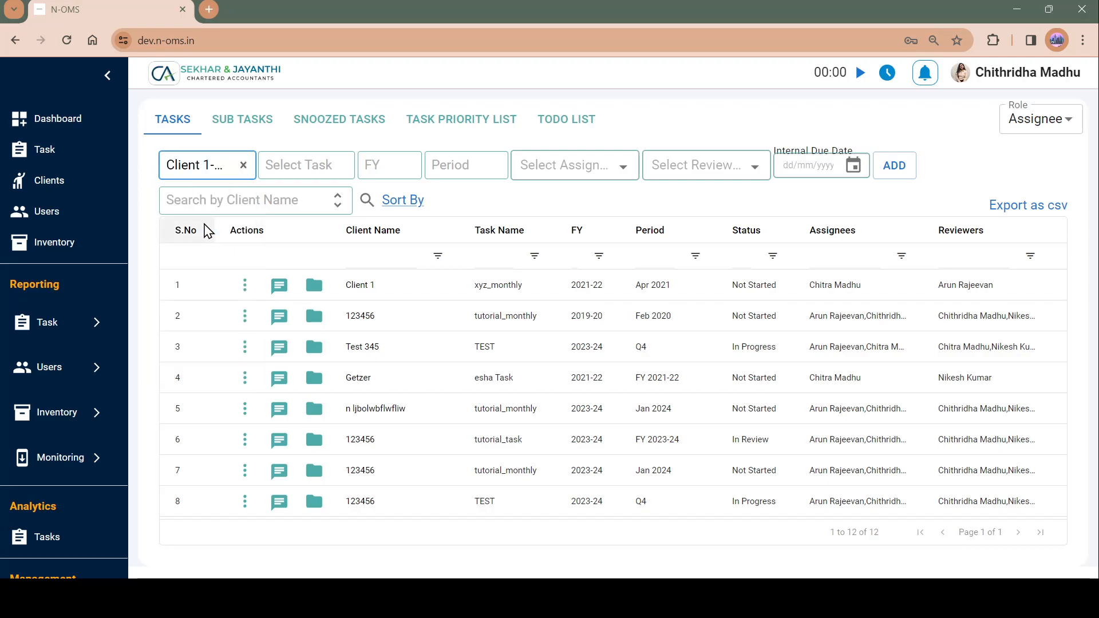
click(314, 165)
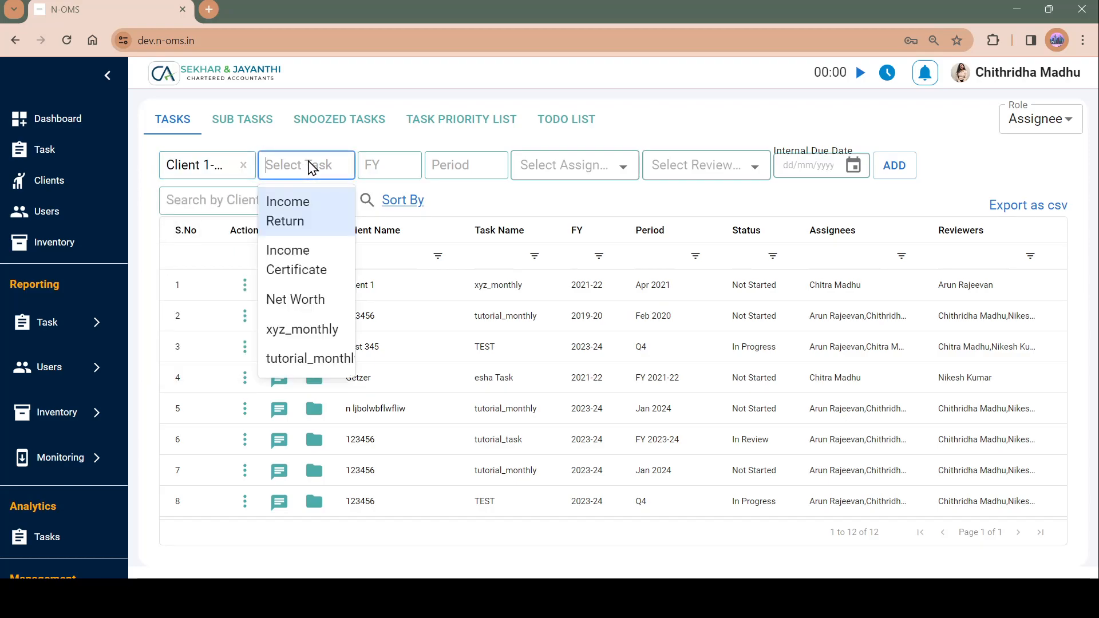
click(306, 222)
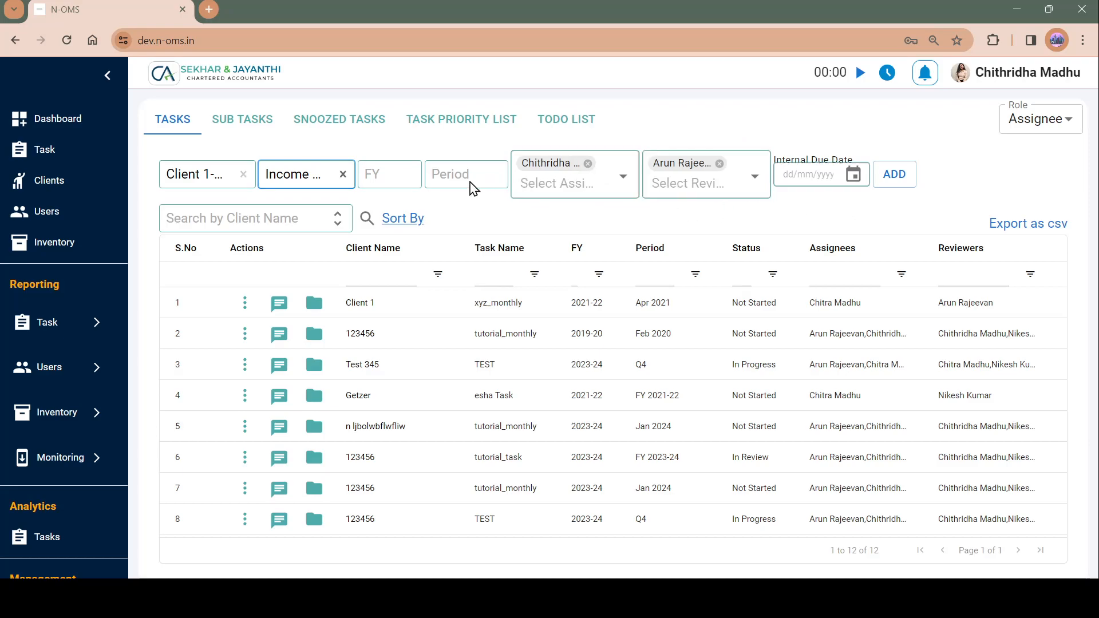
Step: Set the financial year to 2023-24, pick its FY period, and add the task
click(413, 186)
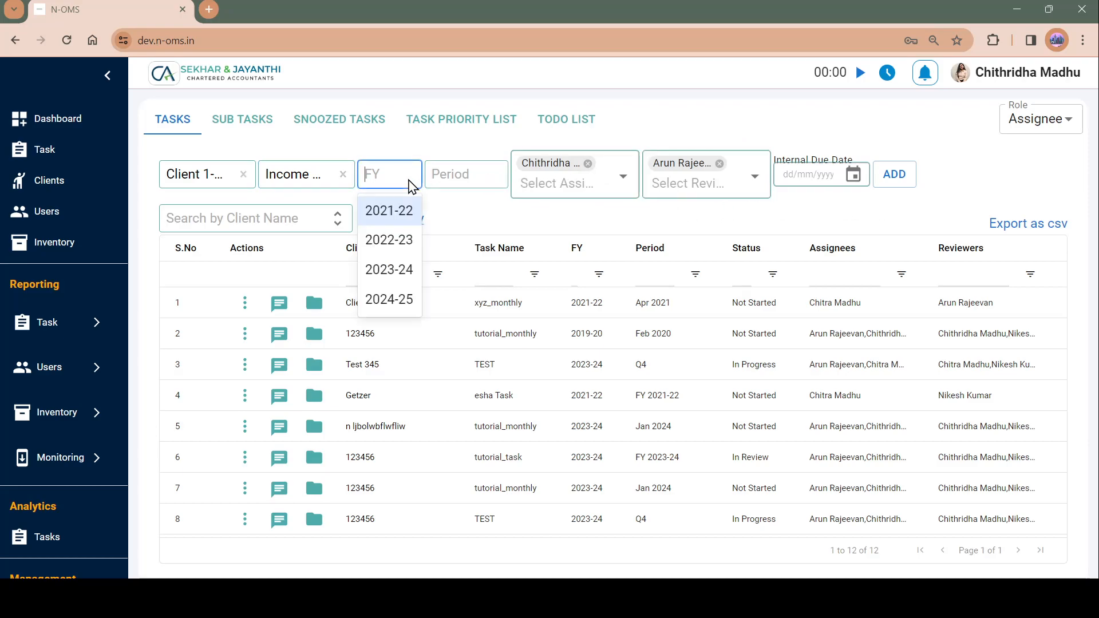
click(402, 269)
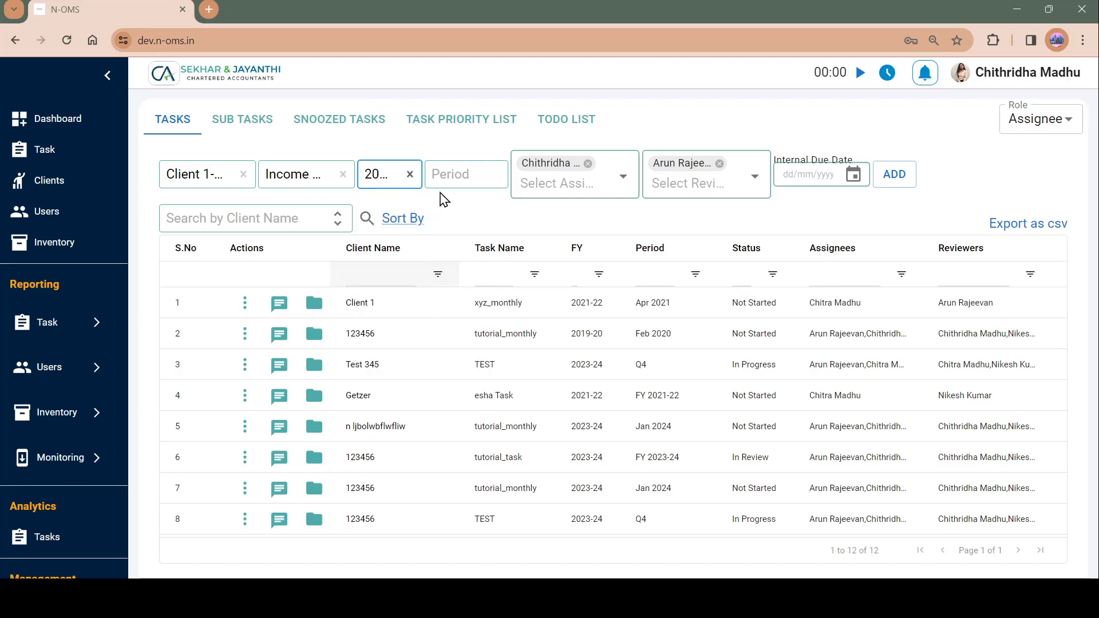
click(452, 184)
click(467, 211)
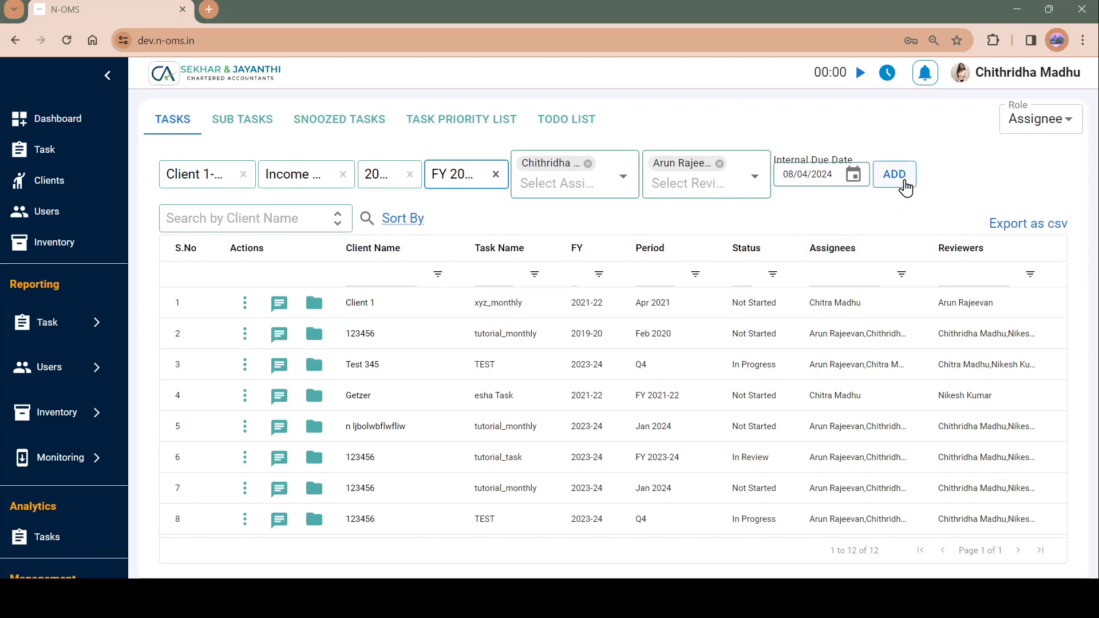
click(904, 184)
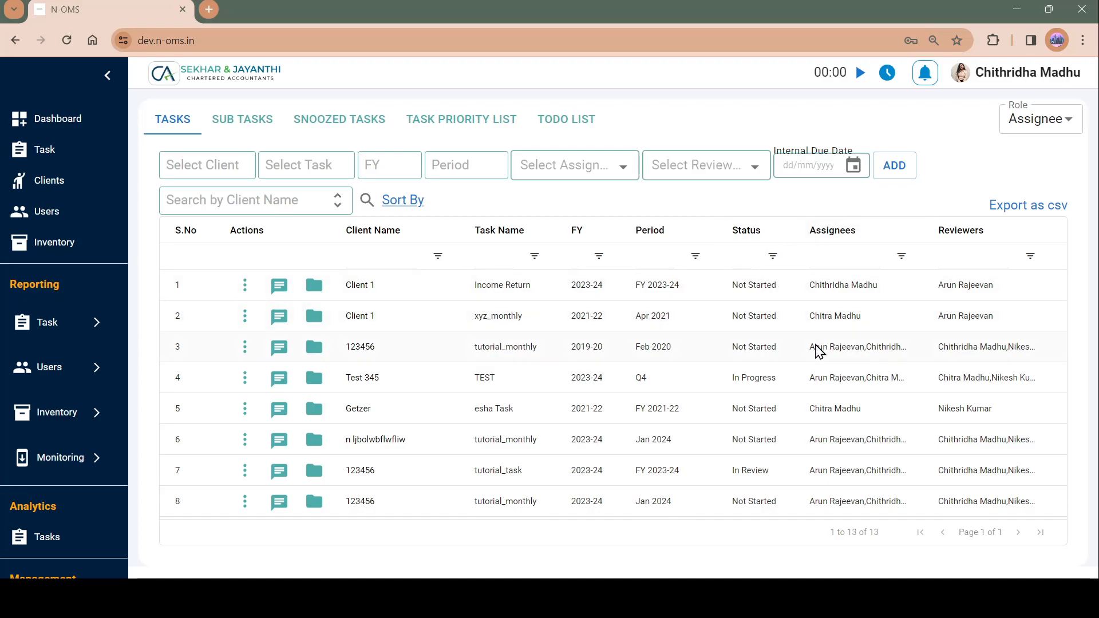
Step: Scroll across the task list columns to review the new Income Return task's details
scroll(818, 350, right, 6)
scroll(820, 351, left, 6)
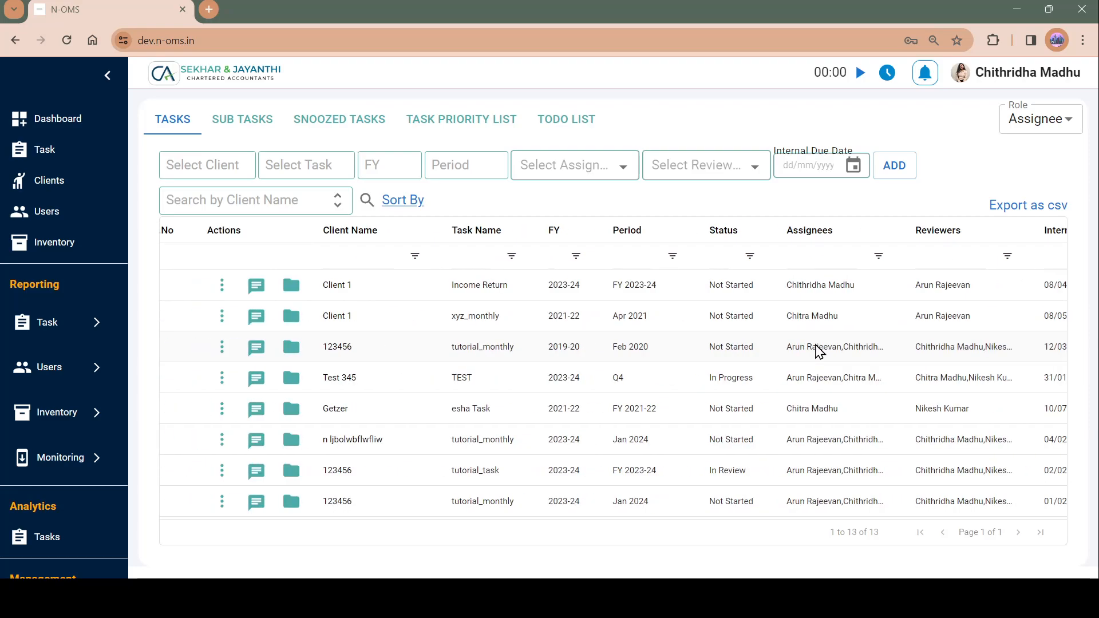
scroll(820, 351, right, 6)
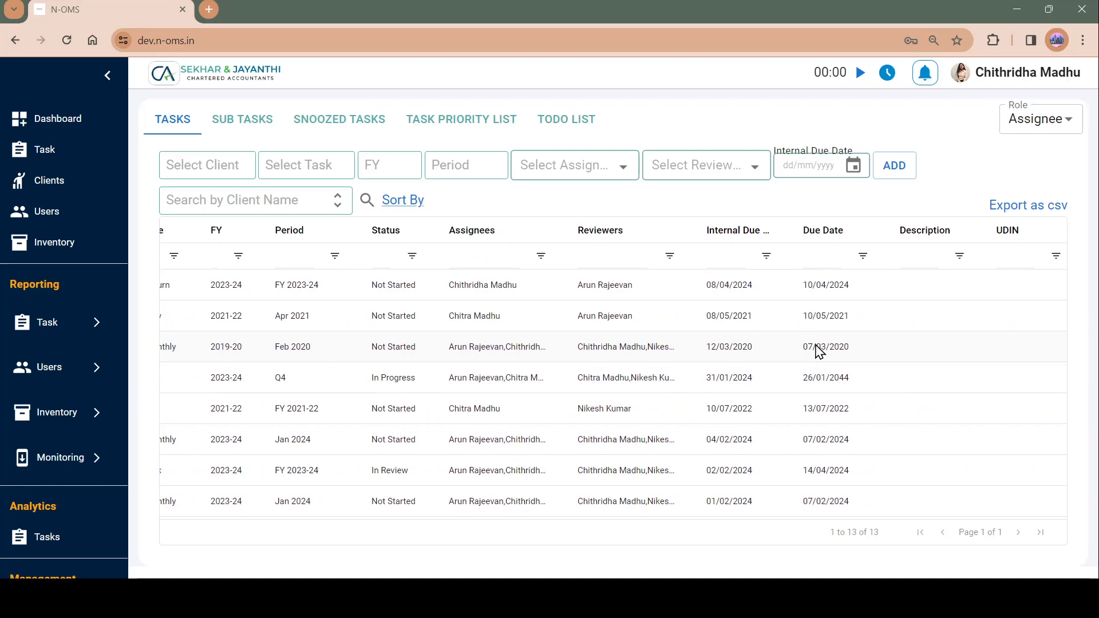